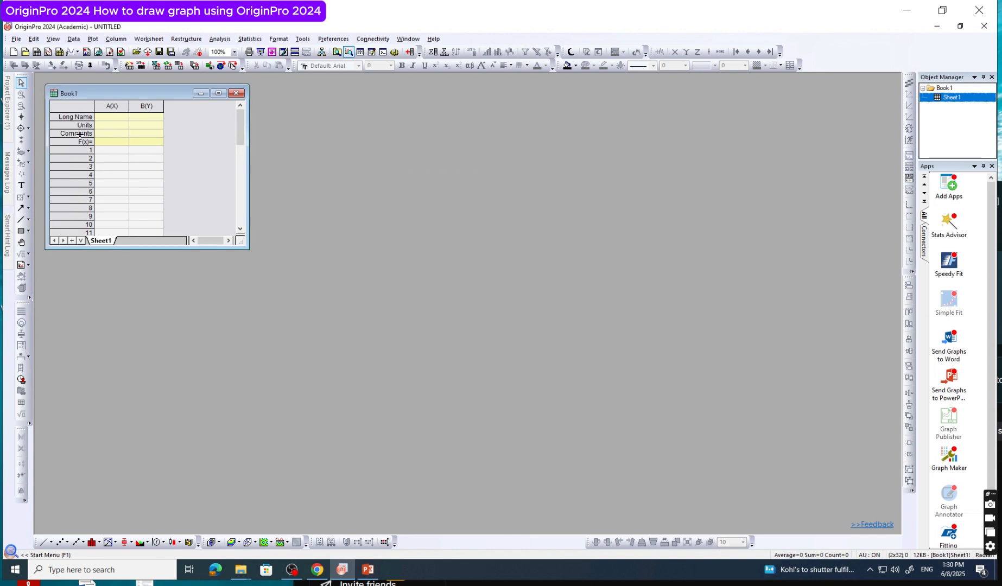
Delete the empty Book1 workbook and create a new blank workbook
{"action": "left_click", "coordinate": [236, 93]}
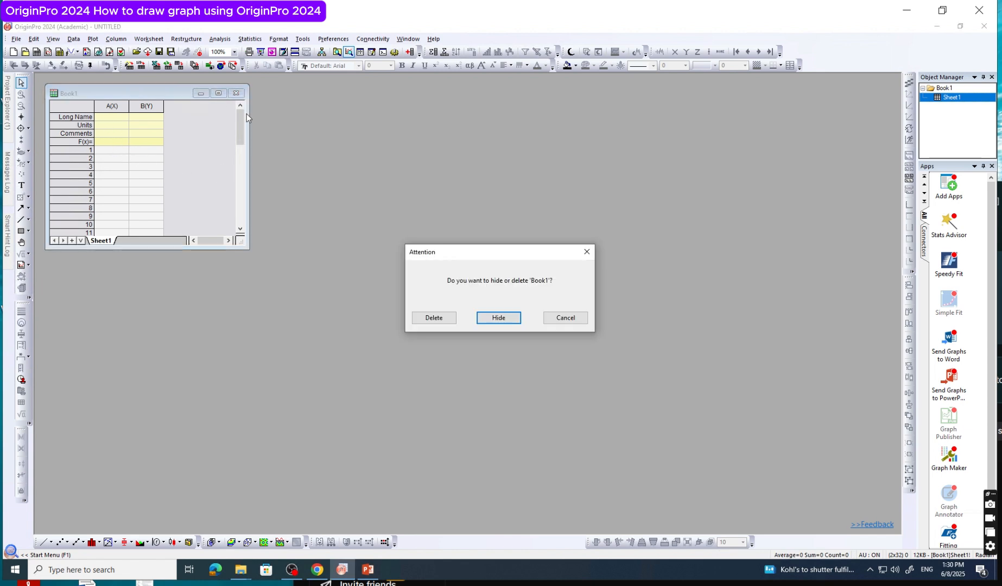
{"action": "left_click", "coordinate": [437, 319]}
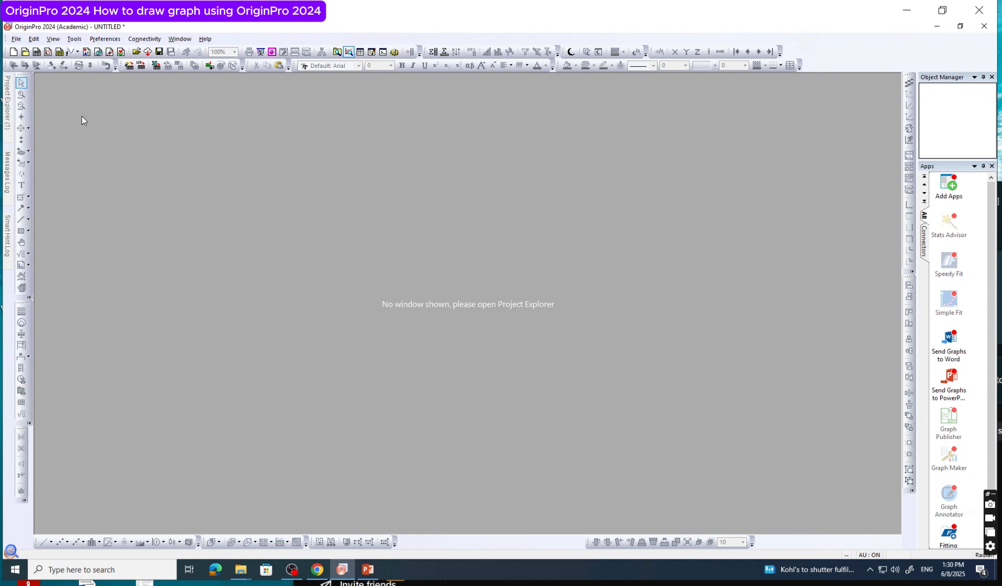
{"action": "left_click", "coordinate": [37, 52]}
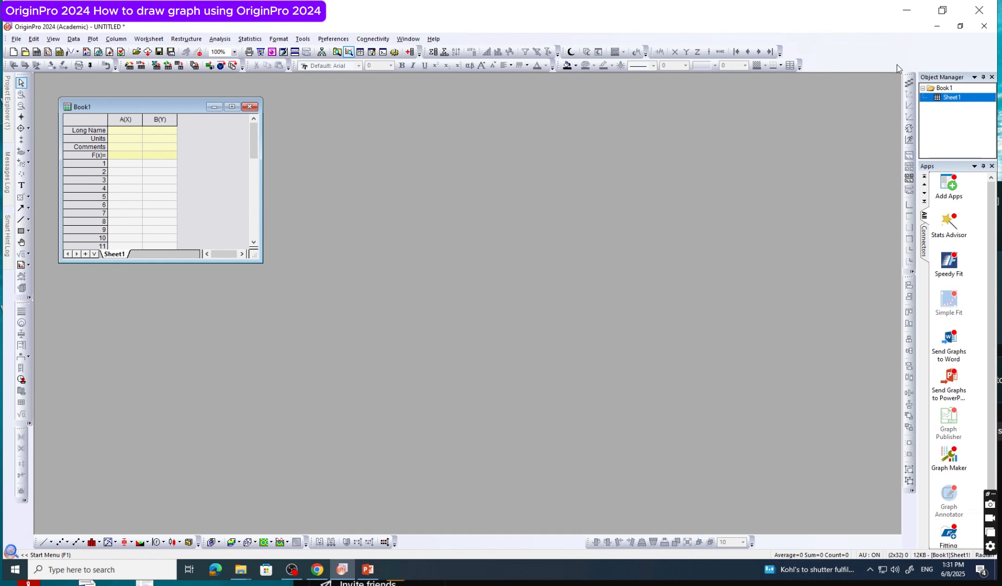
Import the Data file from the Windows desktop into the blank workbook and enlarge the workbook window
{"action": "left_click", "coordinate": [937, 28]}
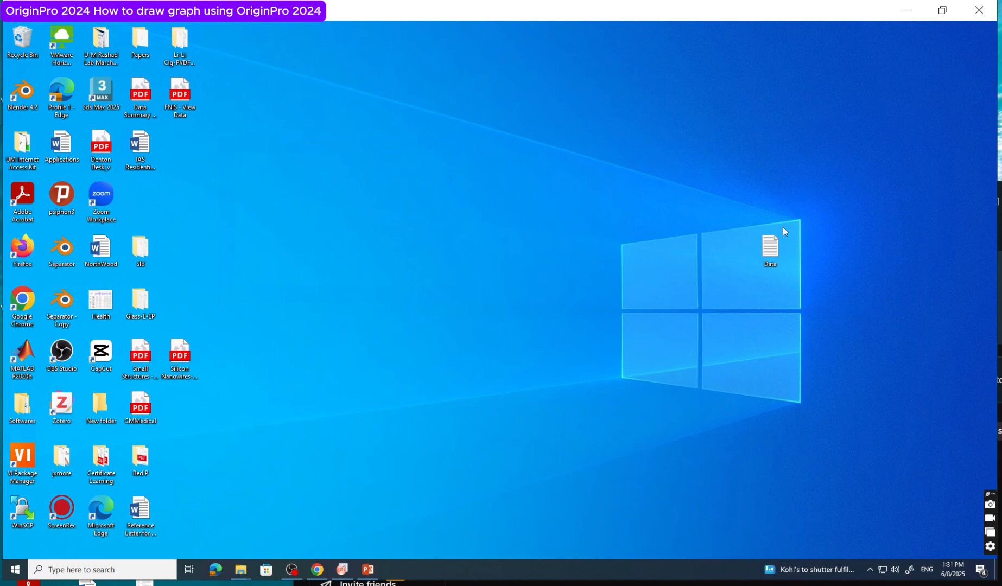
{"action": "left_click_drag", "start_coordinate": [776, 247], "coordinate": [576, 379]}
{"action": "left_click_drag", "start_coordinate": [357, 560], "coordinate": [143, 181]}
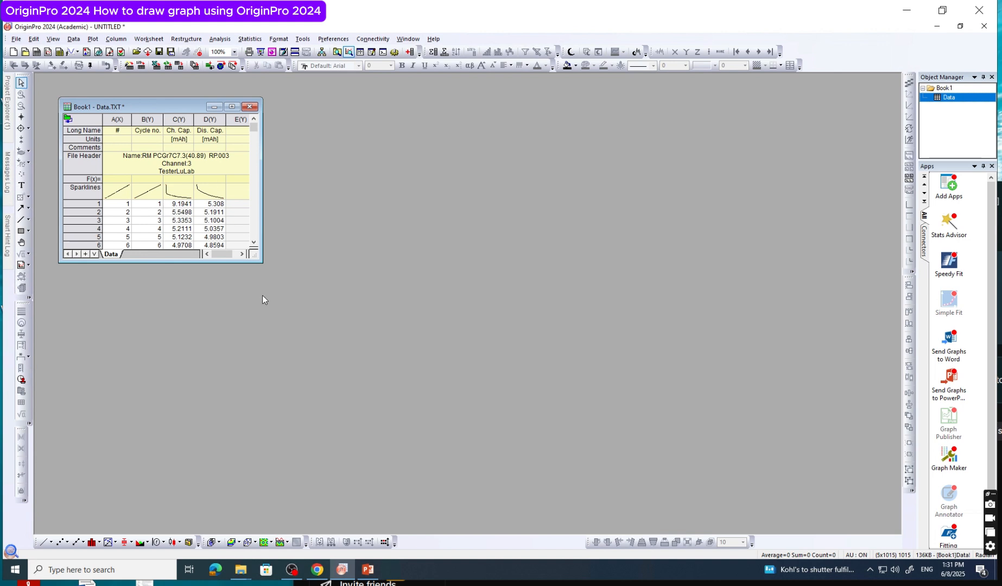
{"action": "left_click_drag", "start_coordinate": [258, 260], "coordinate": [326, 477]}
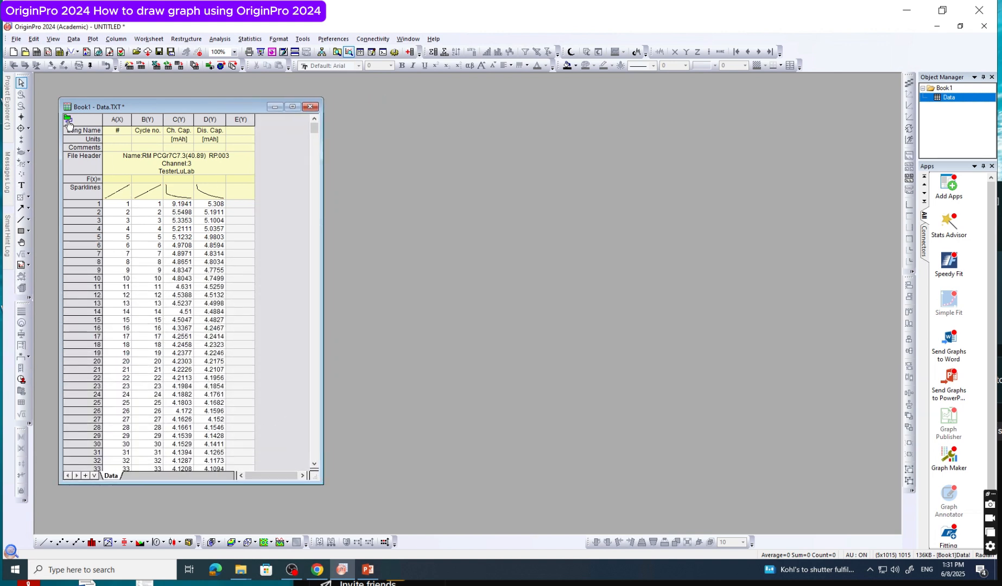
Disconnect the imported Data sheet from its source file and delete the Book1 workbook
{"action": "left_click", "coordinate": [67, 119]}
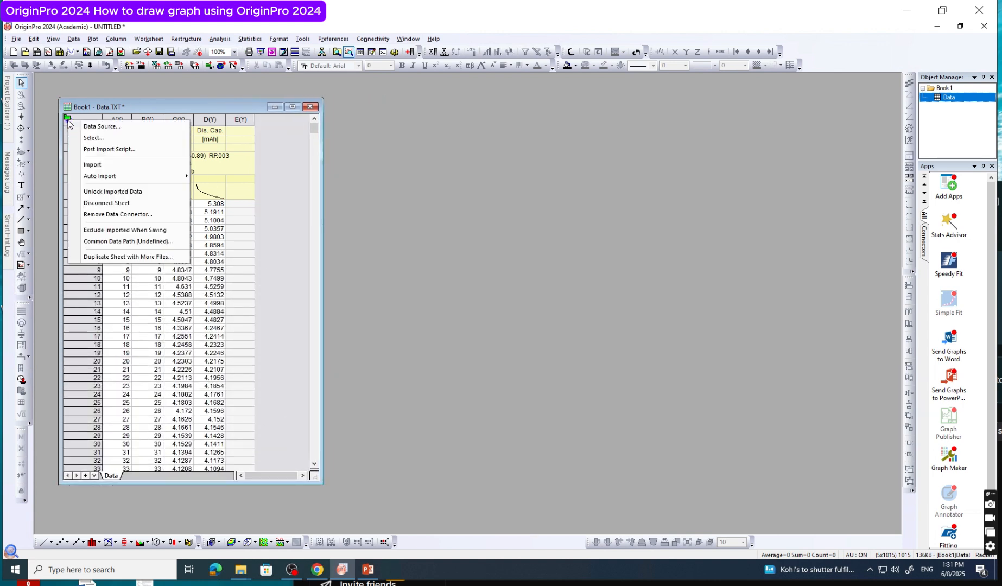
{"action": "left_click", "coordinate": [106, 203]}
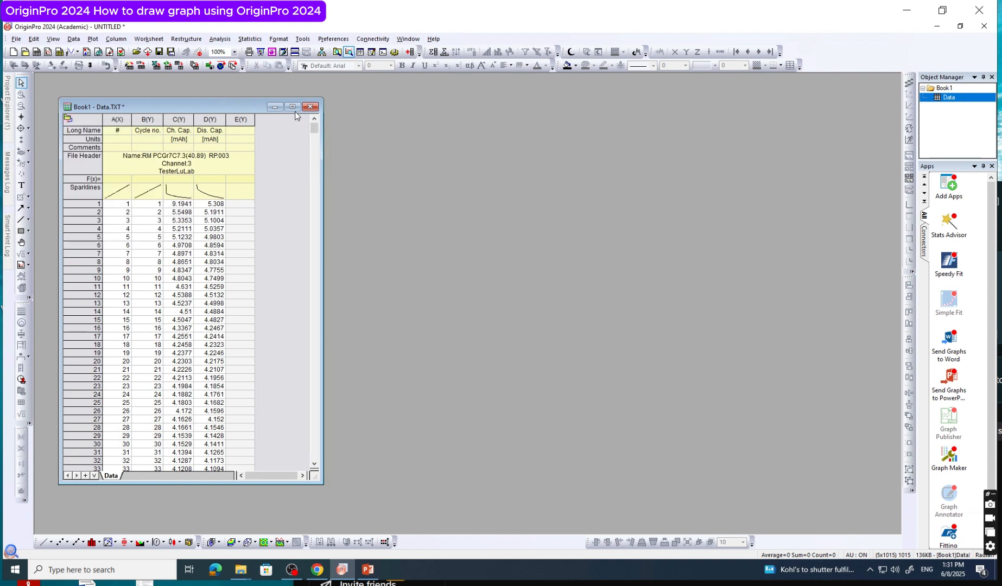
{"action": "left_click", "coordinate": [309, 108]}
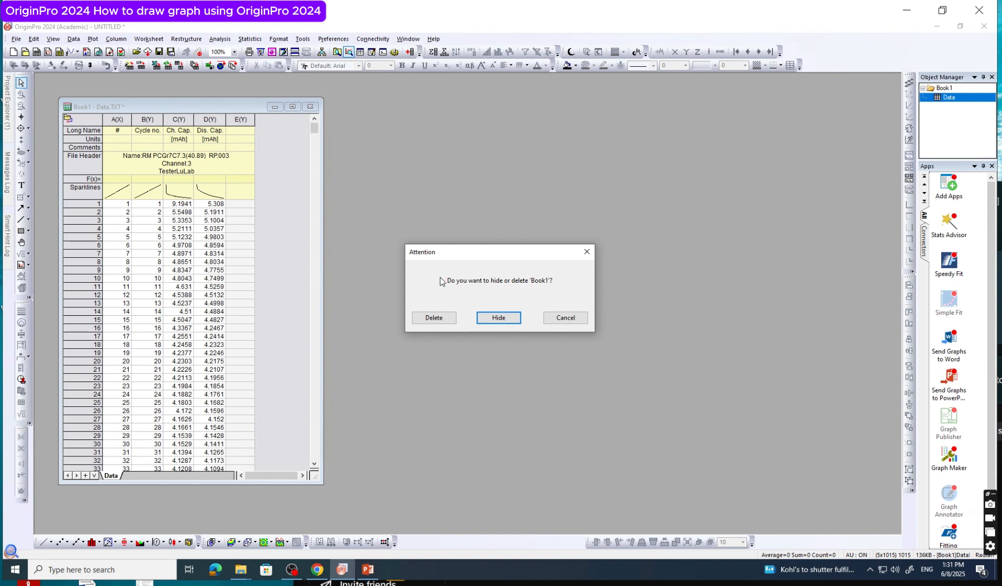
{"action": "left_click", "coordinate": [438, 318]}
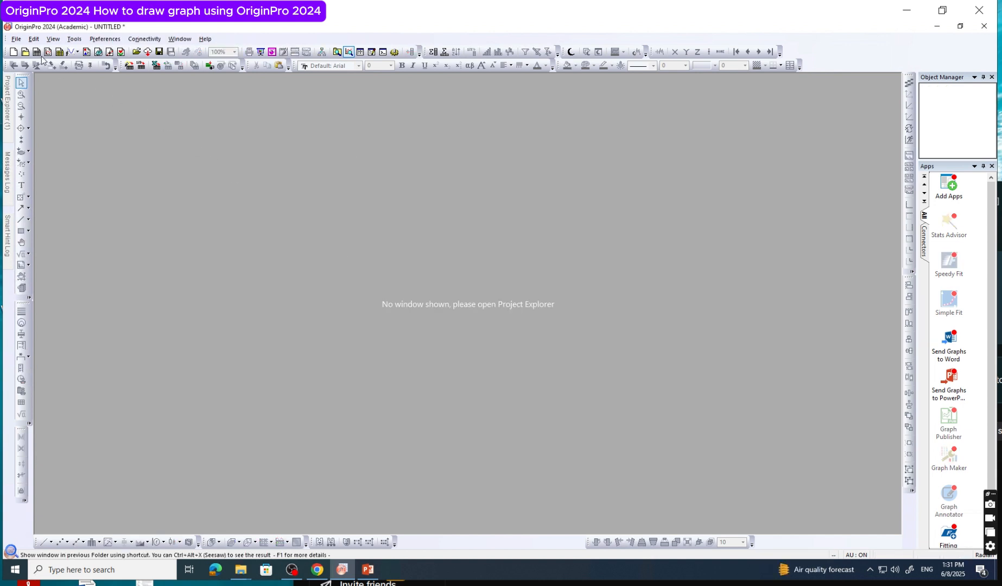
Open the Data file from the Desktop folder using the ASCII Data (*.dat;*.csv;*.txt) file type
{"action": "left_click", "coordinate": [16, 39]}
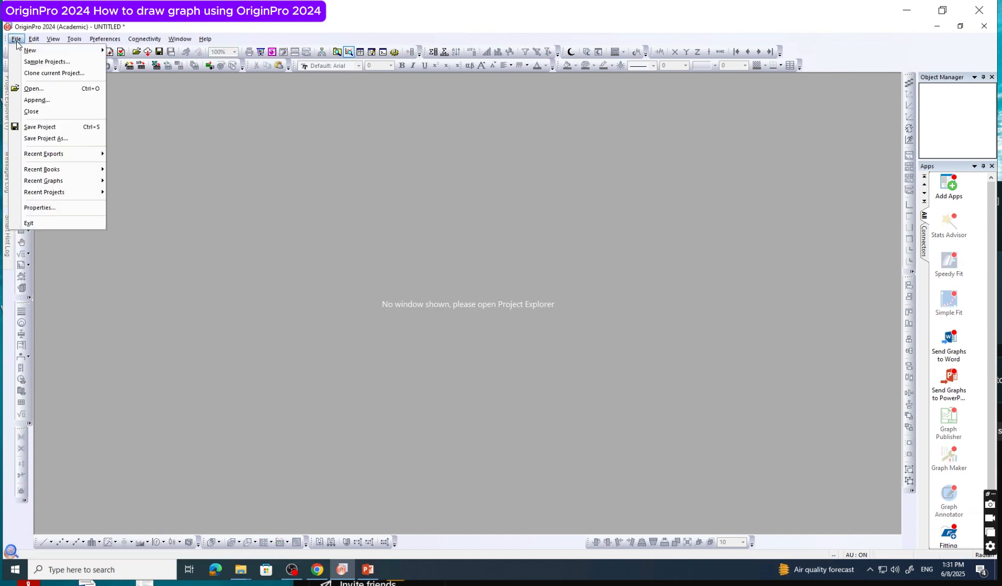
{"action": "left_click", "coordinate": [34, 88]}
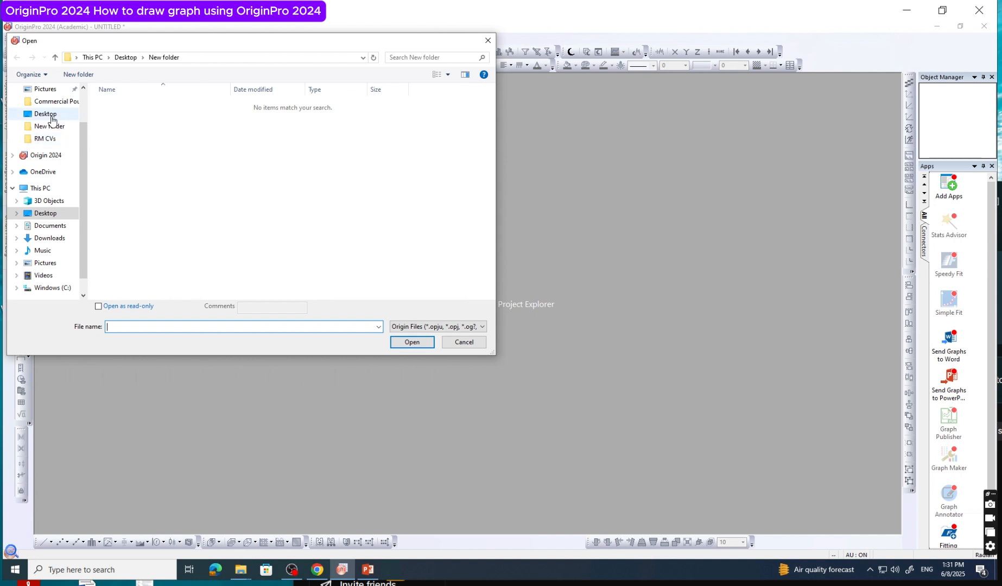
{"action": "left_click", "coordinate": [45, 113]}
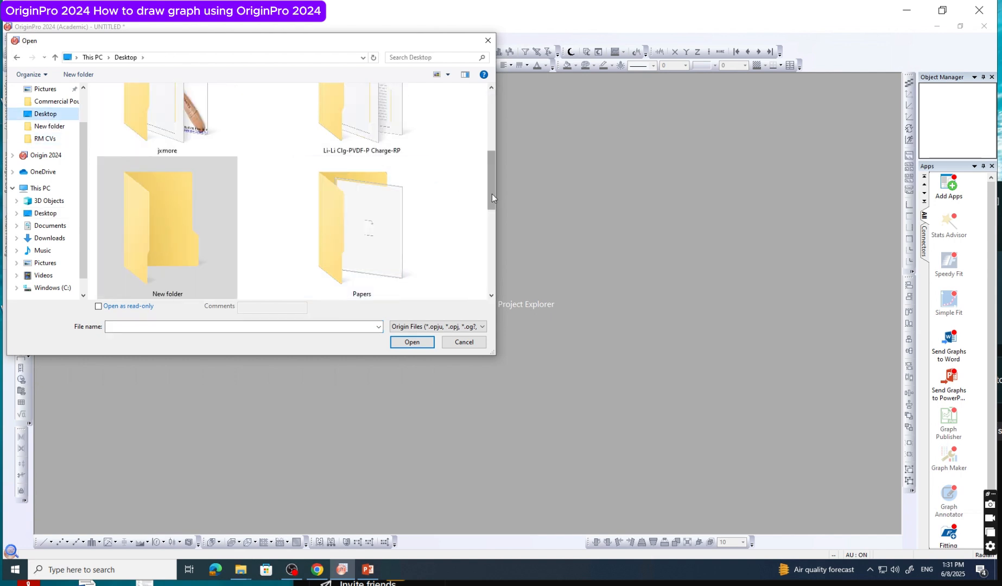
{"action": "left_click", "coordinate": [386, 217]}
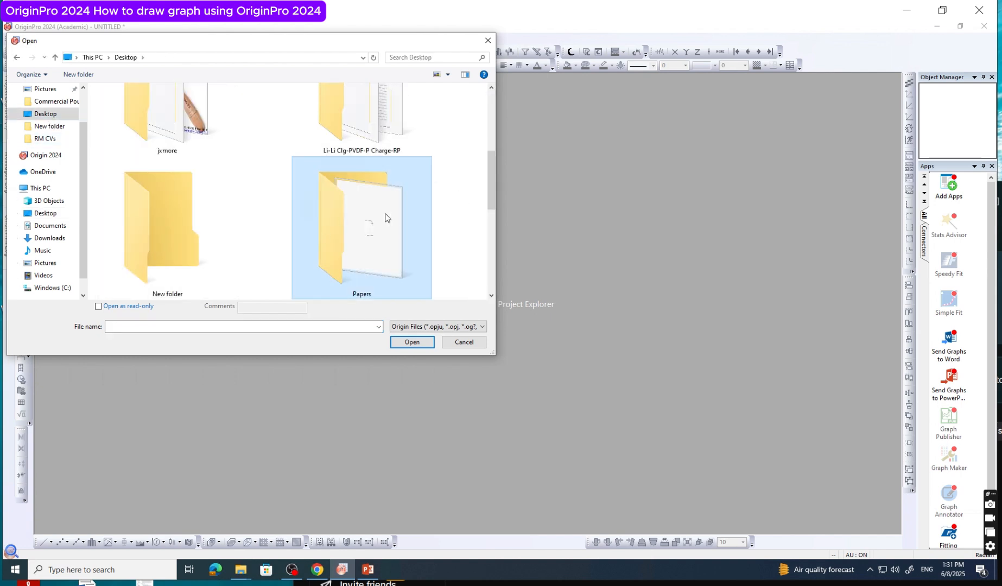
{"action": "left_click_drag", "start_coordinate": [492, 197], "coordinate": [496, 305]}
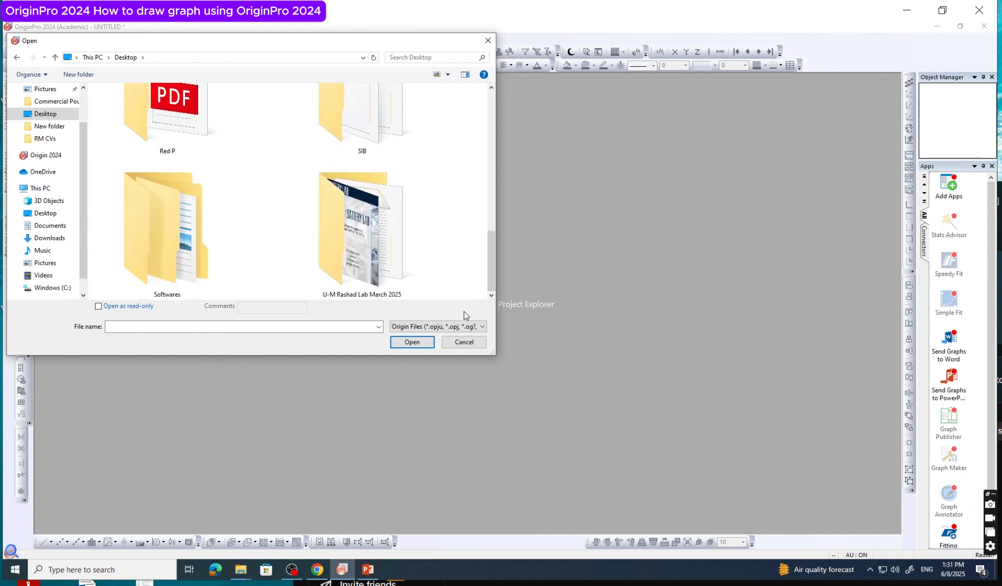
{"action": "left_click", "coordinate": [445, 326]}
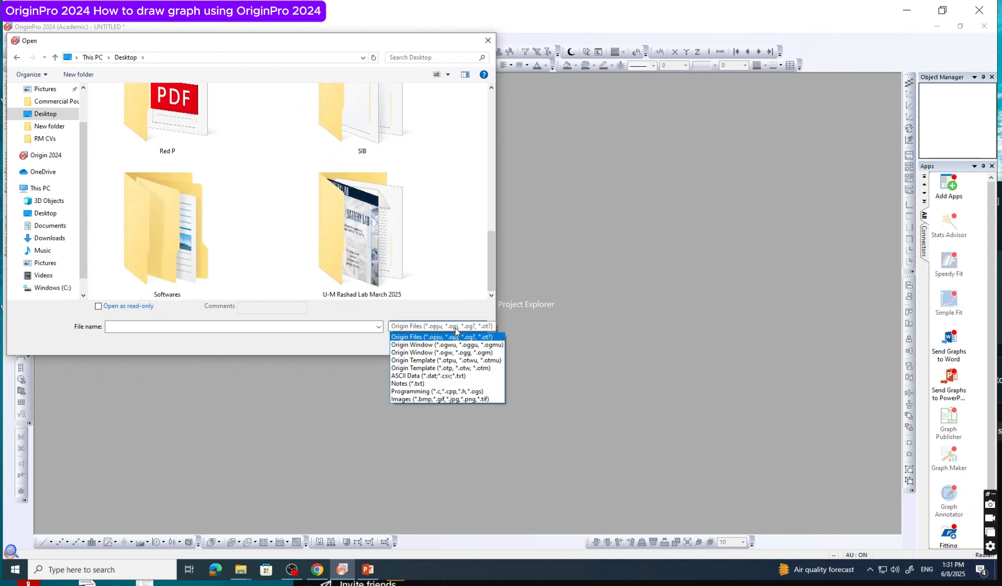
{"action": "left_click", "coordinate": [429, 376]}
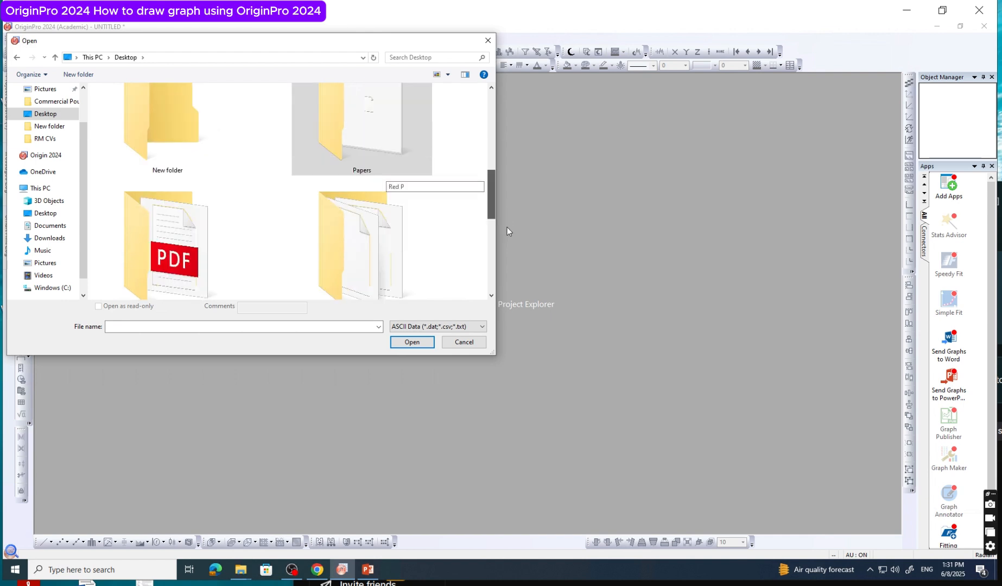
{"action": "left_click_drag", "start_coordinate": [507, 227], "coordinate": [505, 287]}
{"action": "left_click", "coordinate": [202, 261]}
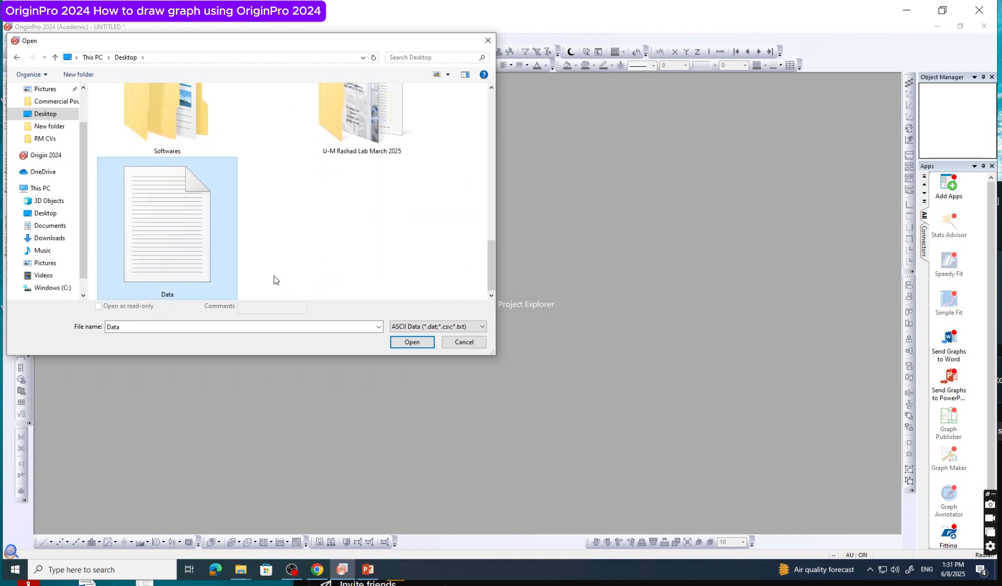
{"action": "left_click", "coordinate": [408, 344]}
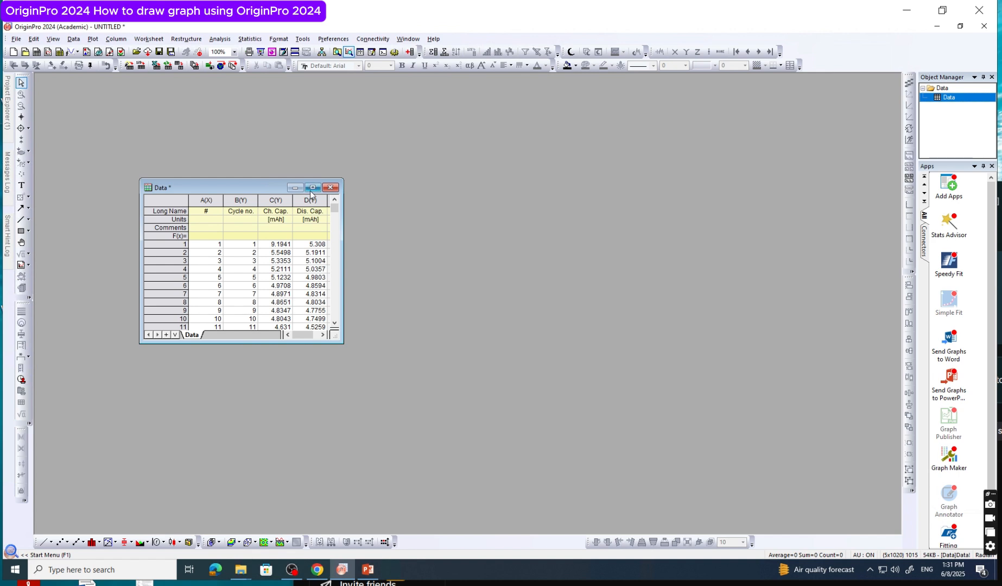
Enlarge the Data workbook window to show all its columns and more rows, and move it higher in the workspace
{"action": "left_click", "coordinate": [313, 188]}
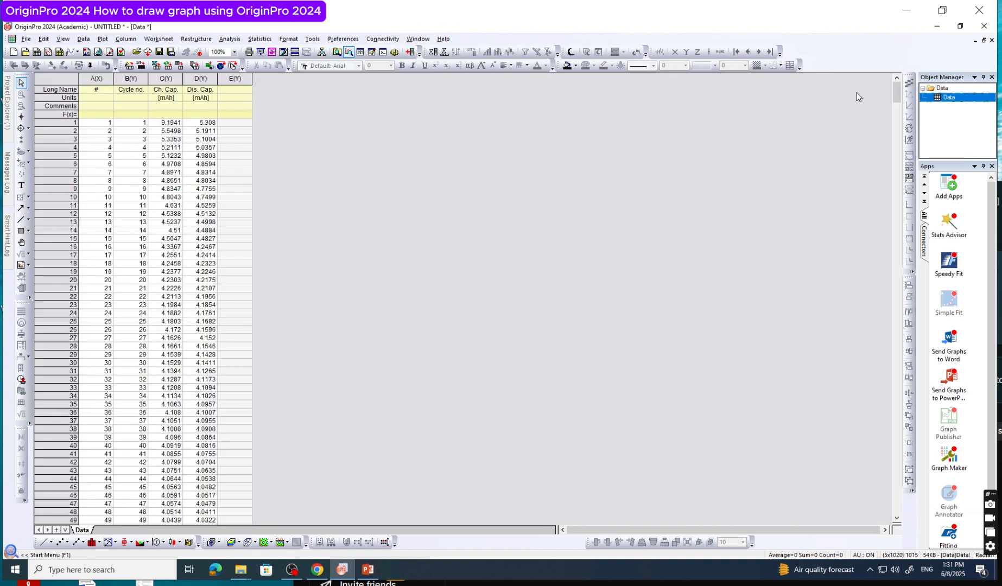
{"action": "left_click", "coordinate": [984, 40]}
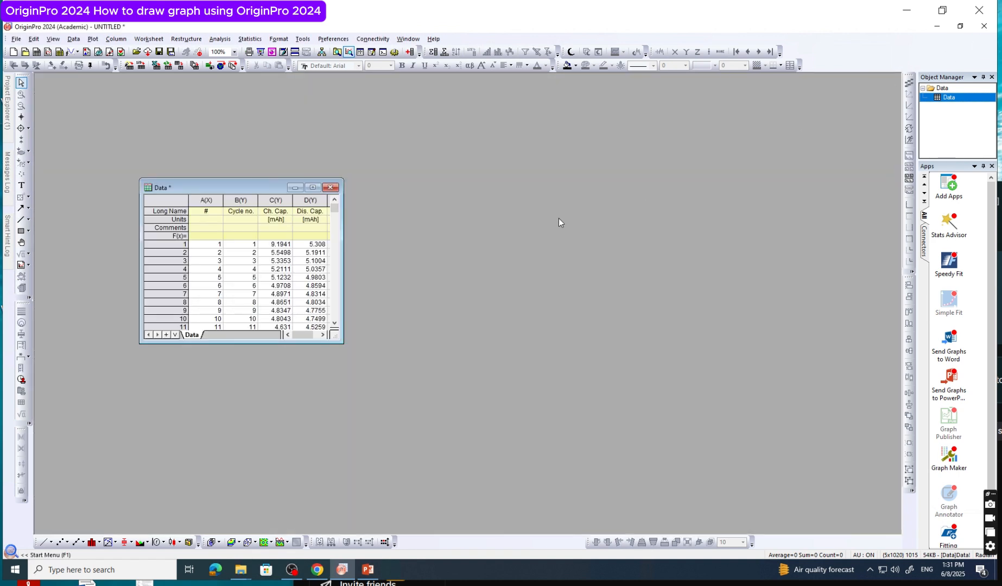
{"action": "left_click_drag", "start_coordinate": [343, 342], "coordinate": [383, 519]}
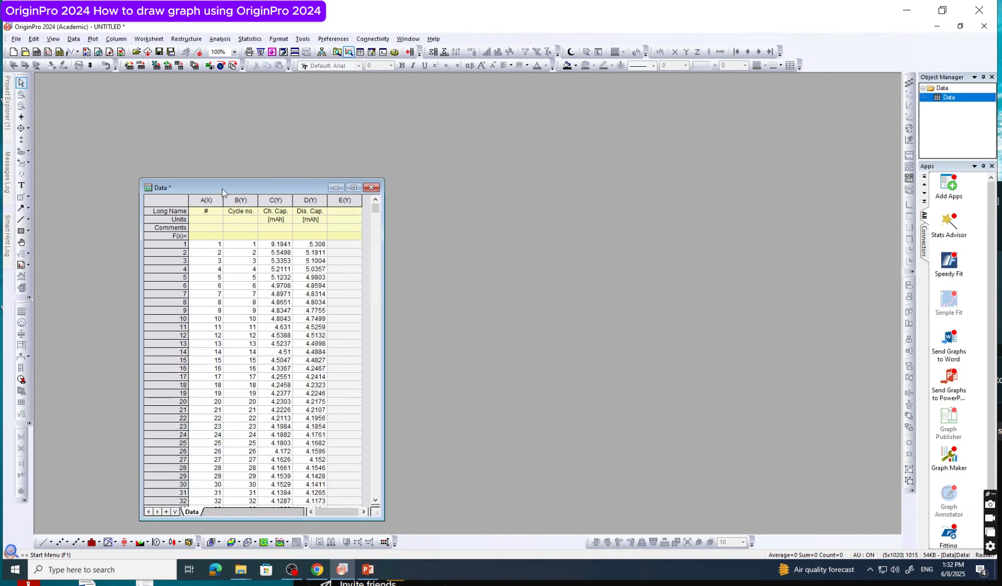
{"action": "left_click_drag", "start_coordinate": [227, 179], "coordinate": [226, 133]}
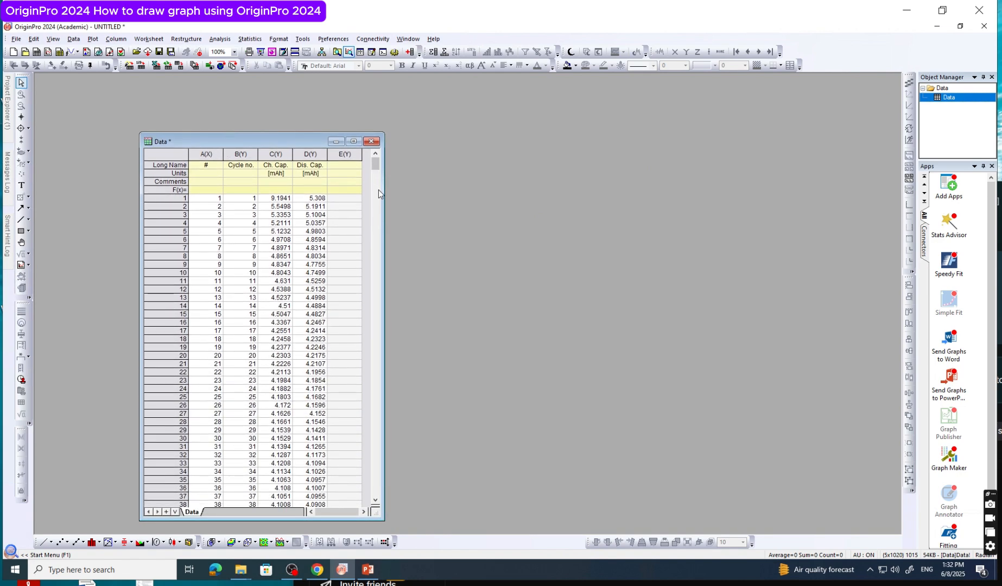
Delete the empty column E(Y) from the Data worksheet and widen the workbook window
{"action": "left_click", "coordinate": [342, 156]}
{"action": "right_click", "coordinate": [340, 199]}
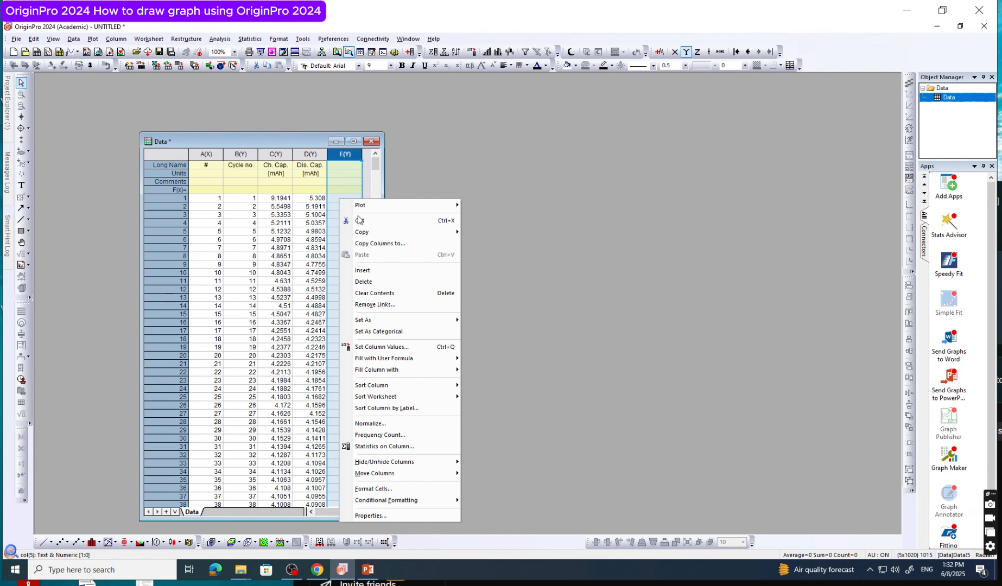
{"action": "left_click", "coordinate": [381, 283]}
{"action": "left_click_drag", "start_coordinate": [383, 314], "coordinate": [491, 324]}
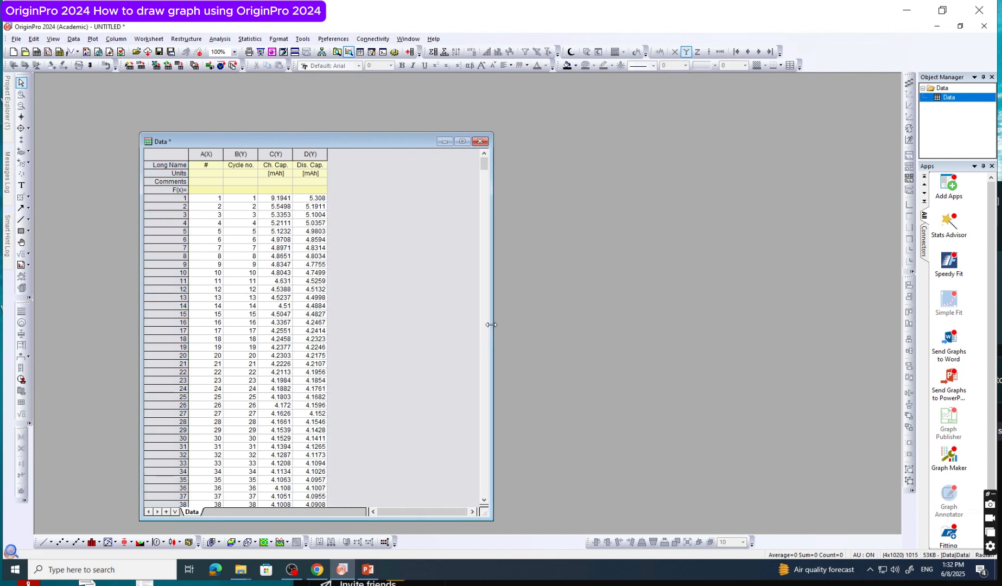
Delete the first column A(X), labelled #, from the Data worksheet
{"action": "left_click", "coordinate": [208, 166]}
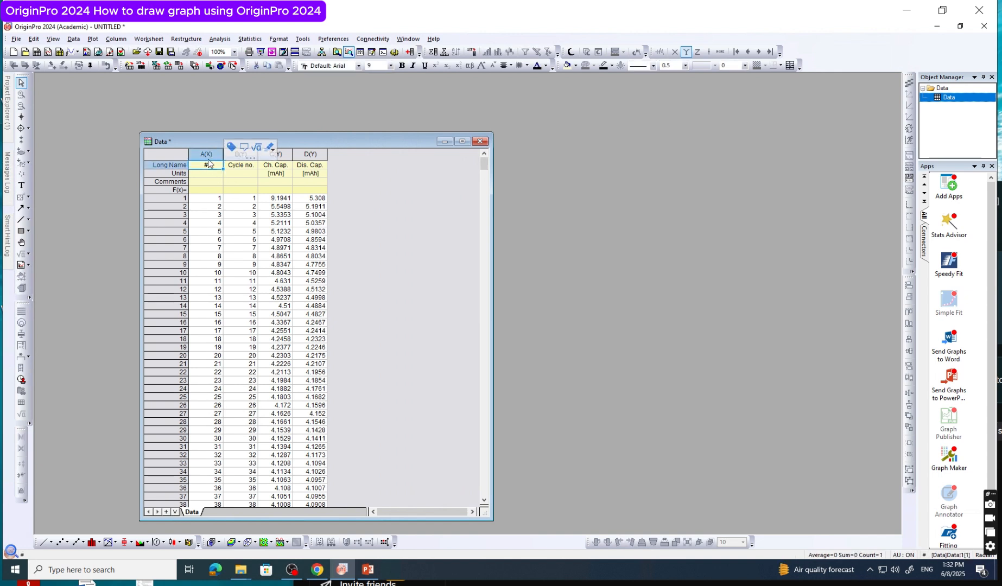
{"action": "left_click", "coordinate": [207, 154]}
{"action": "right_click", "coordinate": [210, 206]}
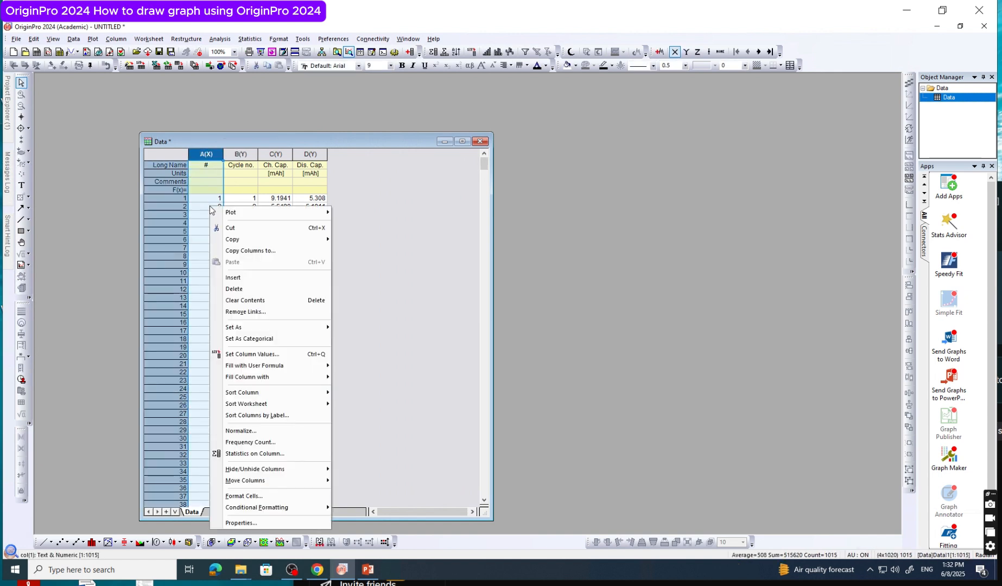
{"action": "left_click", "coordinate": [278, 287]}
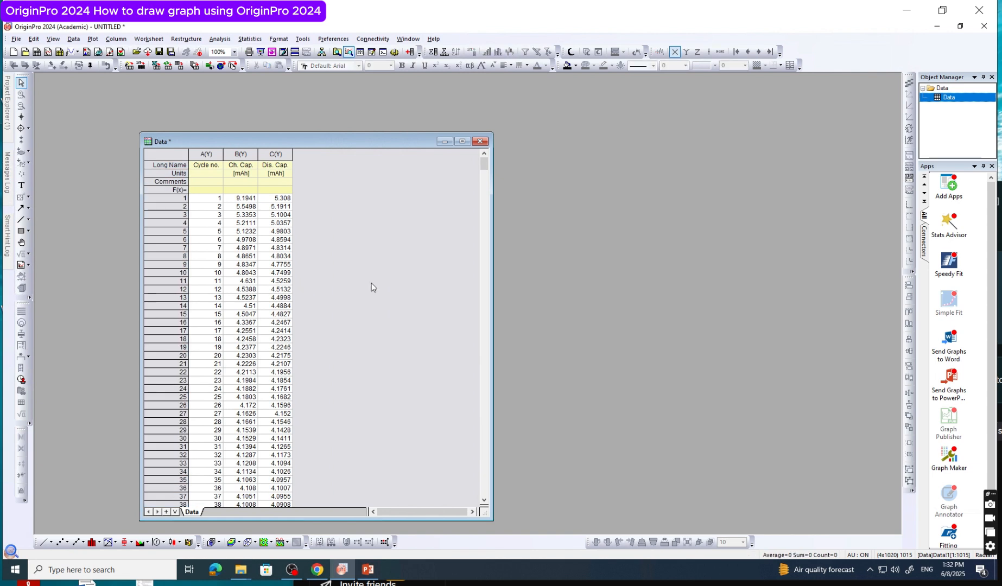
Add a new column at the end of the Data worksheet and delete it again
{"action": "right_click", "coordinate": [319, 175]}
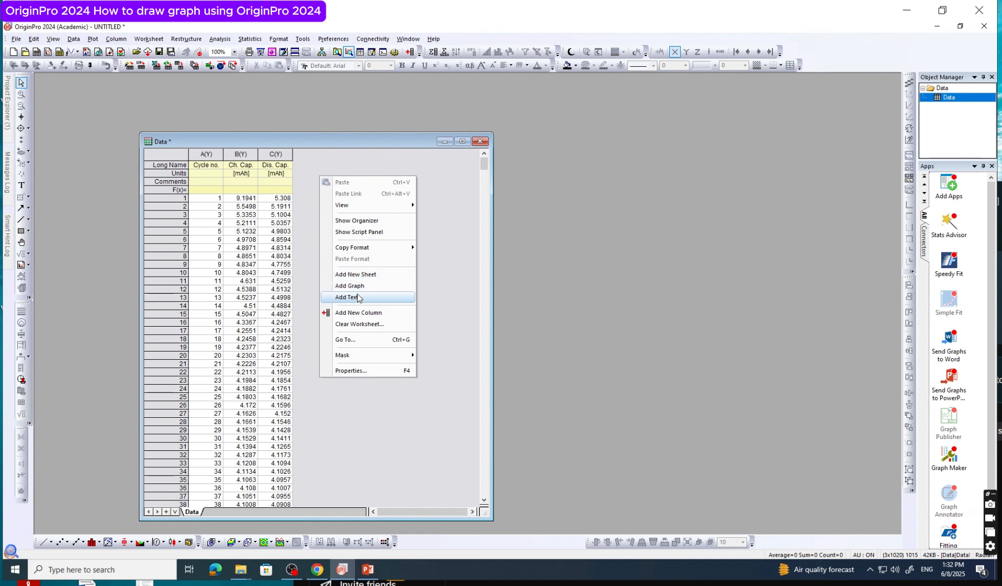
{"action": "left_click", "coordinate": [359, 311]}
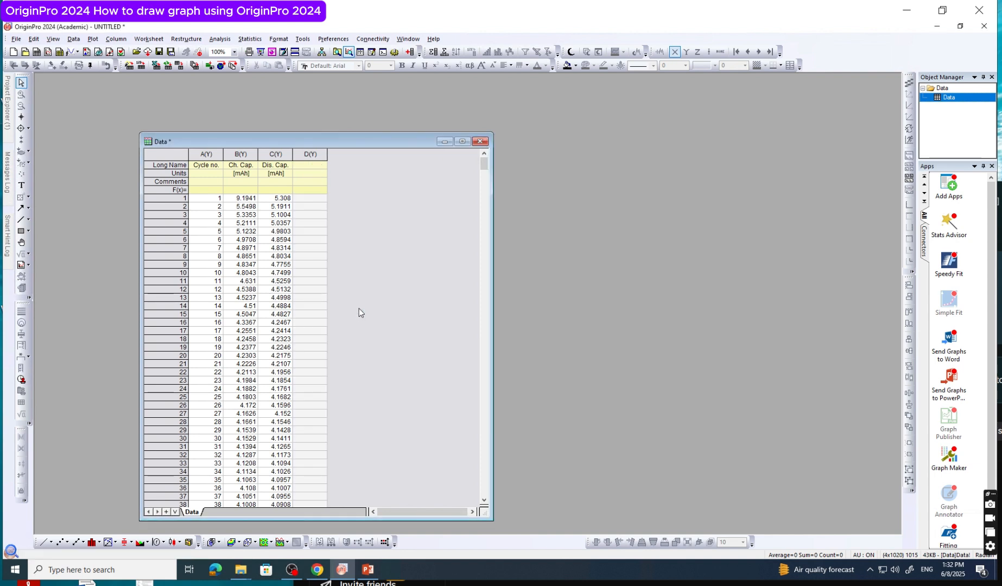
{"action": "left_click", "coordinate": [313, 157]}
{"action": "right_click", "coordinate": [321, 191]}
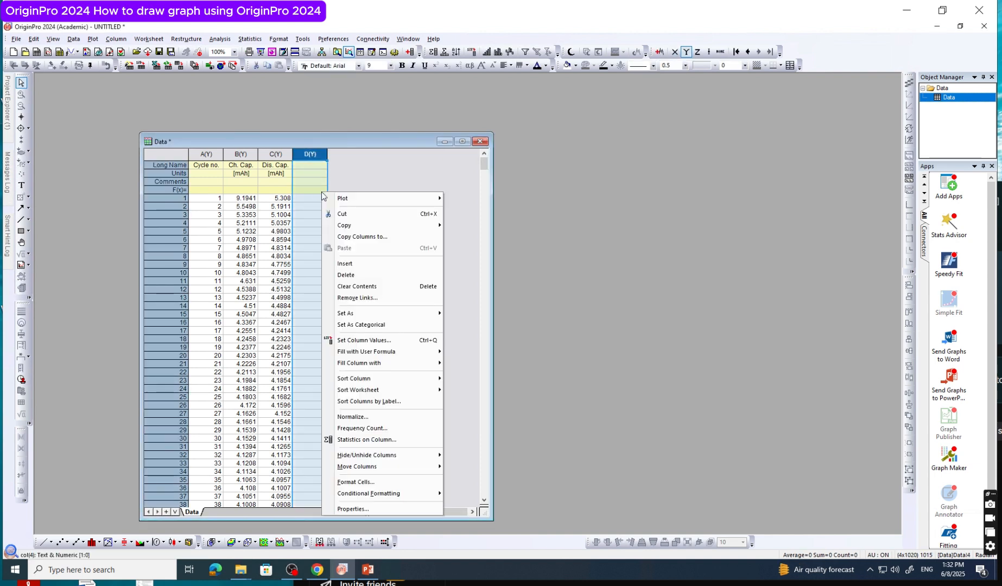
{"action": "left_click", "coordinate": [359, 275]}
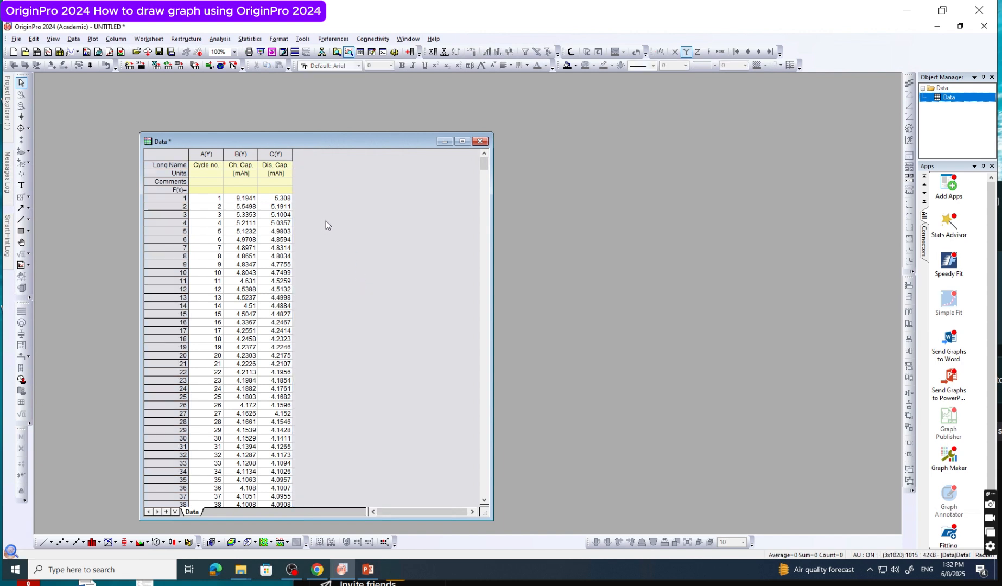
Set the Cycle no. column as the X column of the worksheet
{"action": "left_click", "coordinate": [207, 154]}
{"action": "right_click", "coordinate": [207, 199]}
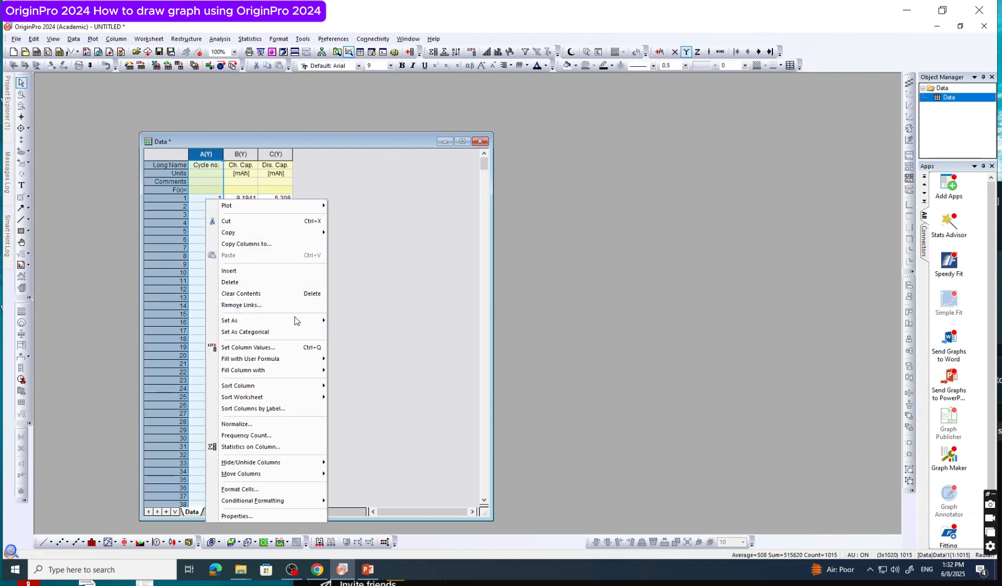
{"action": "mouse_move", "coordinate": [297, 320]}
{"action": "left_click", "coordinate": [345, 317]}
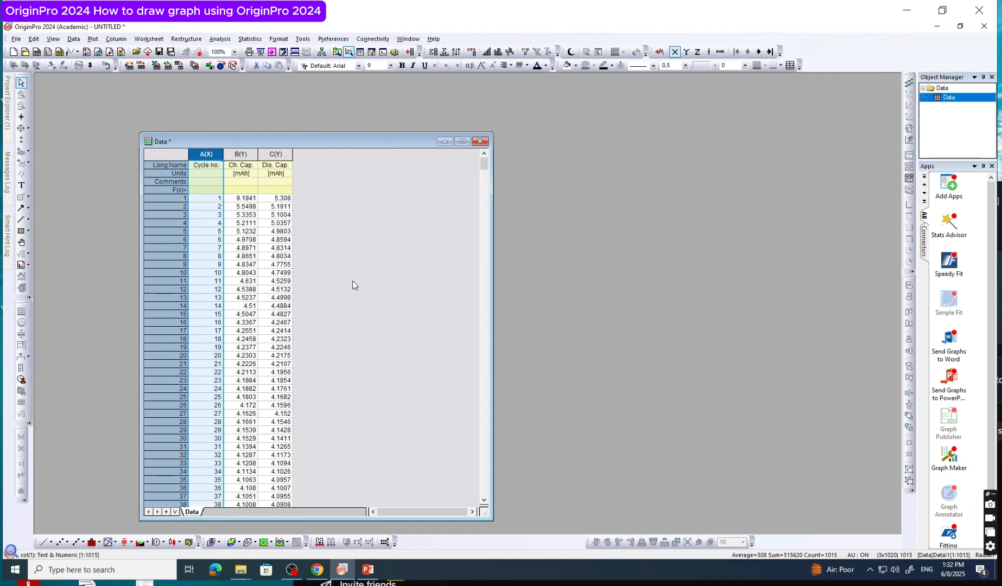
{"action": "left_click", "coordinate": [353, 280]}
{"action": "left_click", "coordinate": [215, 170]}
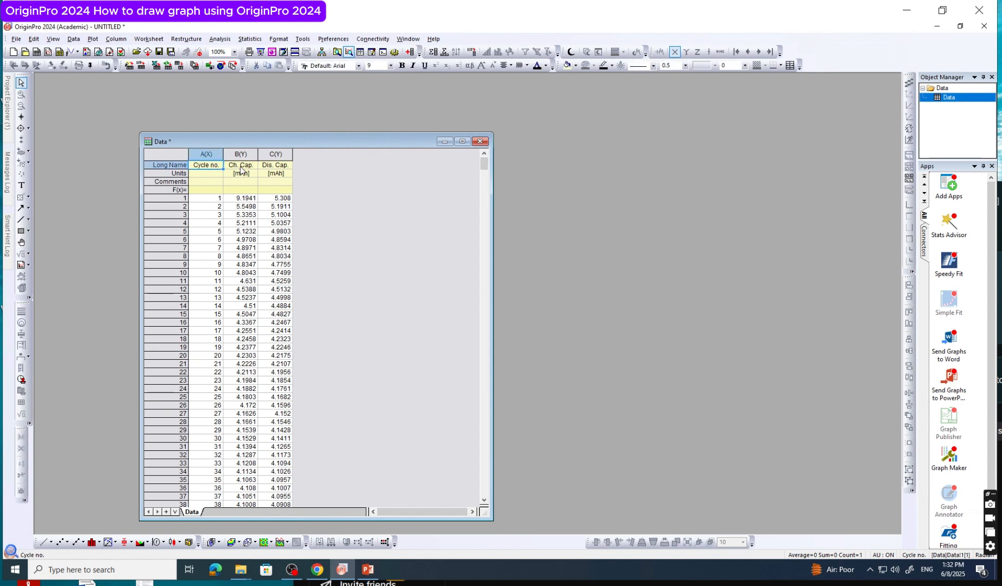
{"action": "left_click", "coordinate": [241, 167]}
{"action": "left_click", "coordinate": [273, 165]}
{"action": "left_click", "coordinate": [321, 188]}
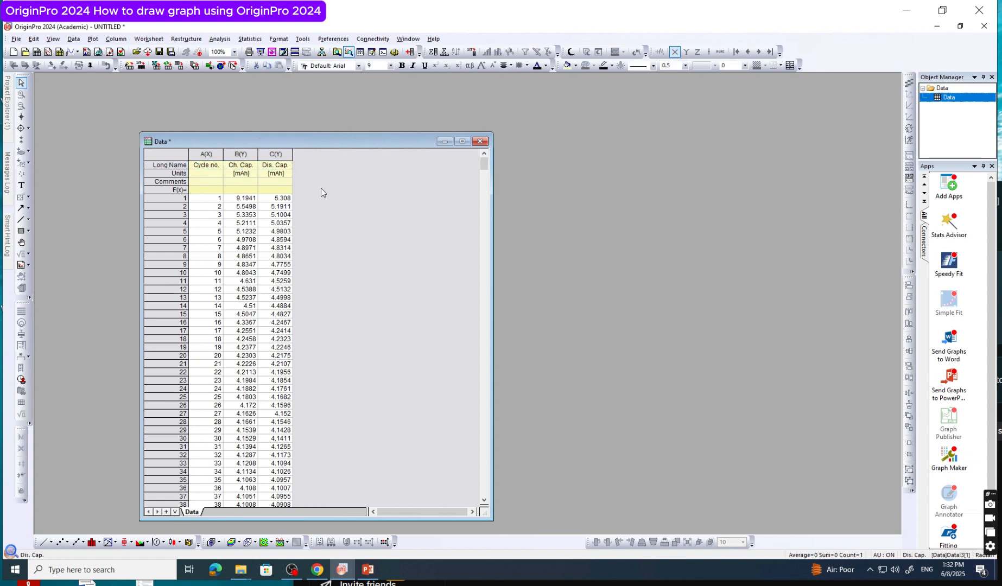
{"action": "left_click", "coordinate": [251, 174]}
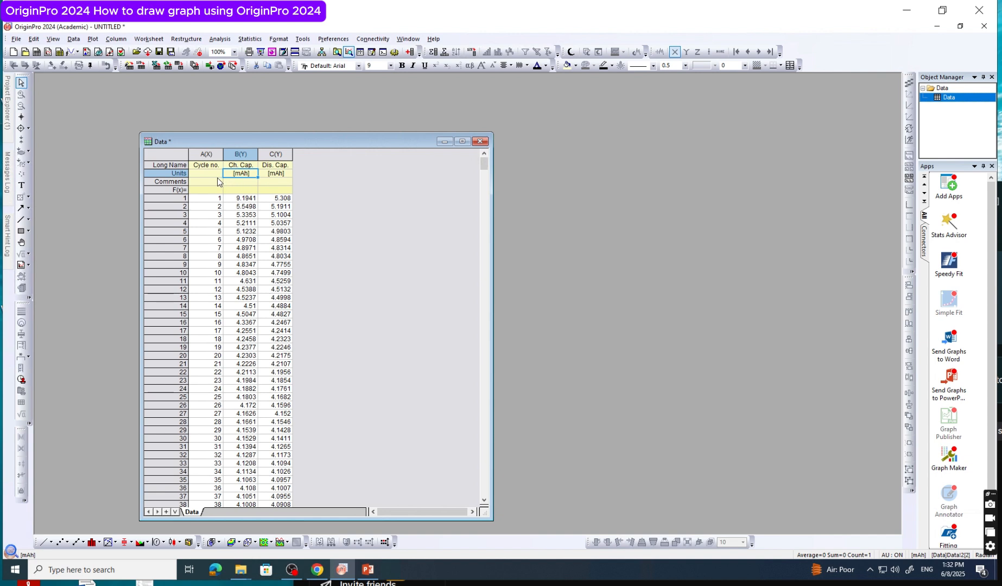
{"action": "left_click", "coordinate": [311, 193]}
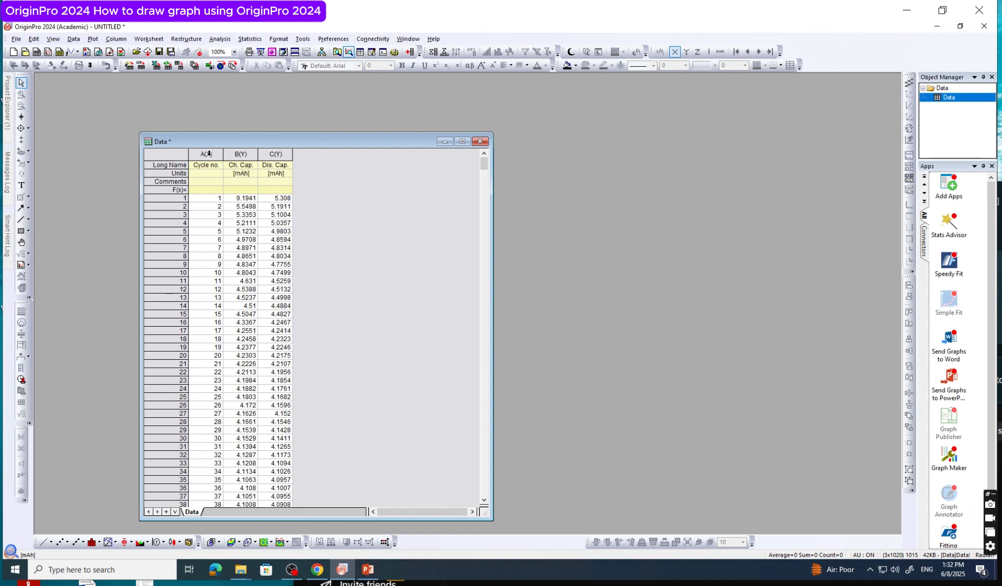
Plot the Cycle no., Ch. Cap. and Dis. Cap. columns as a Line + Symbol graph and maximize the graph window
{"action": "left_click_drag", "start_coordinate": [208, 154], "coordinate": [267, 154]}
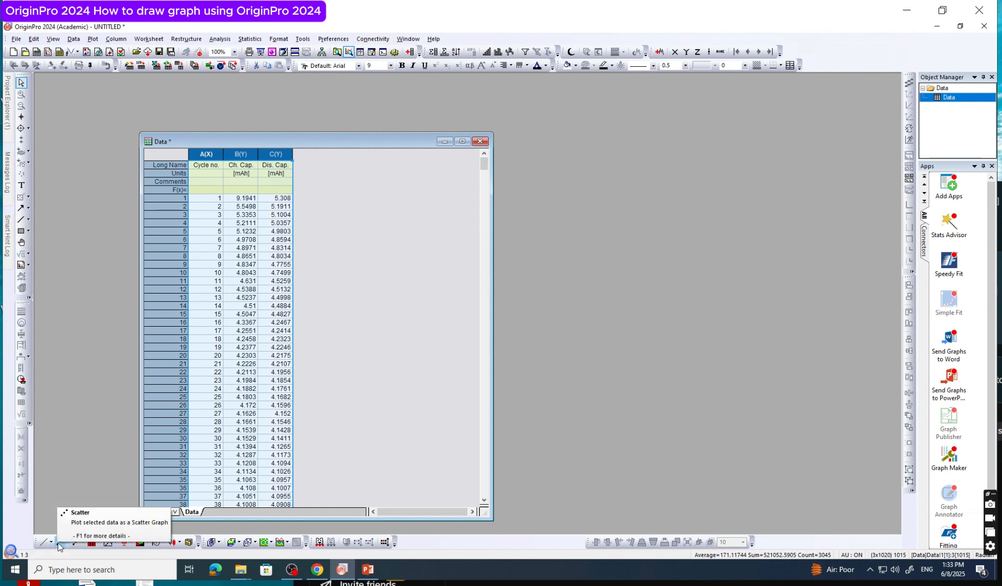
{"action": "left_click", "coordinate": [116, 543]}
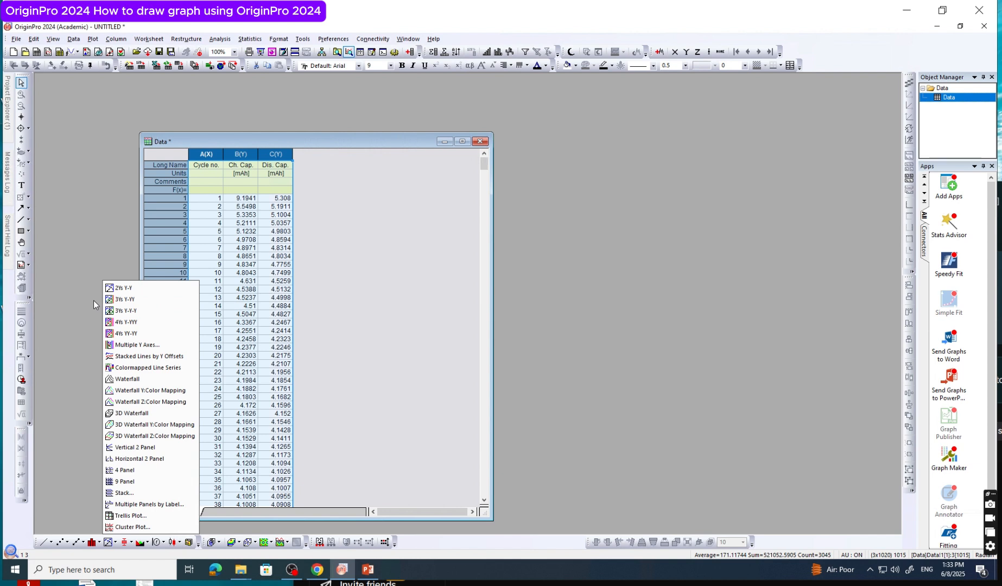
{"action": "left_click", "coordinate": [76, 544]}
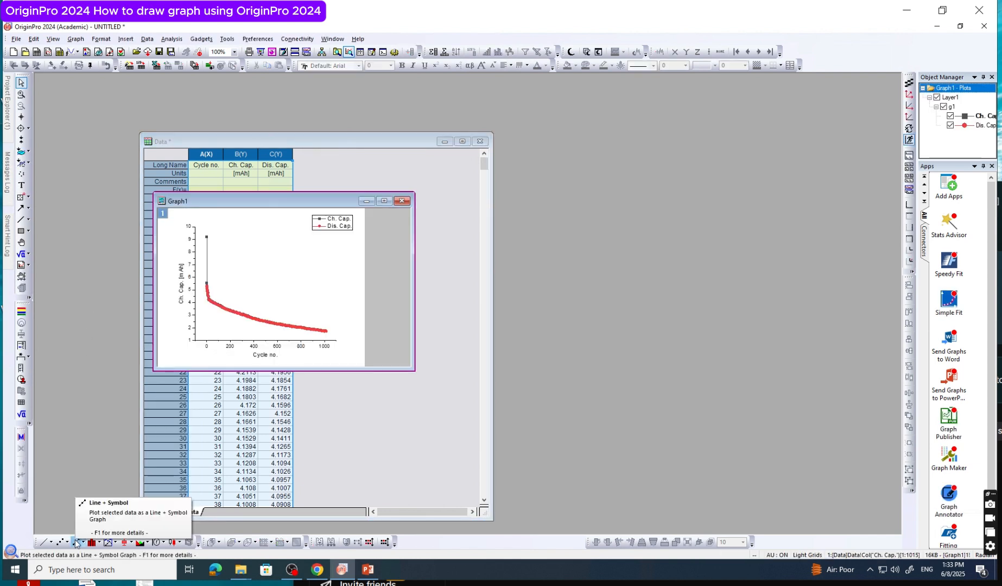
{"action": "left_click", "coordinate": [384, 202]}
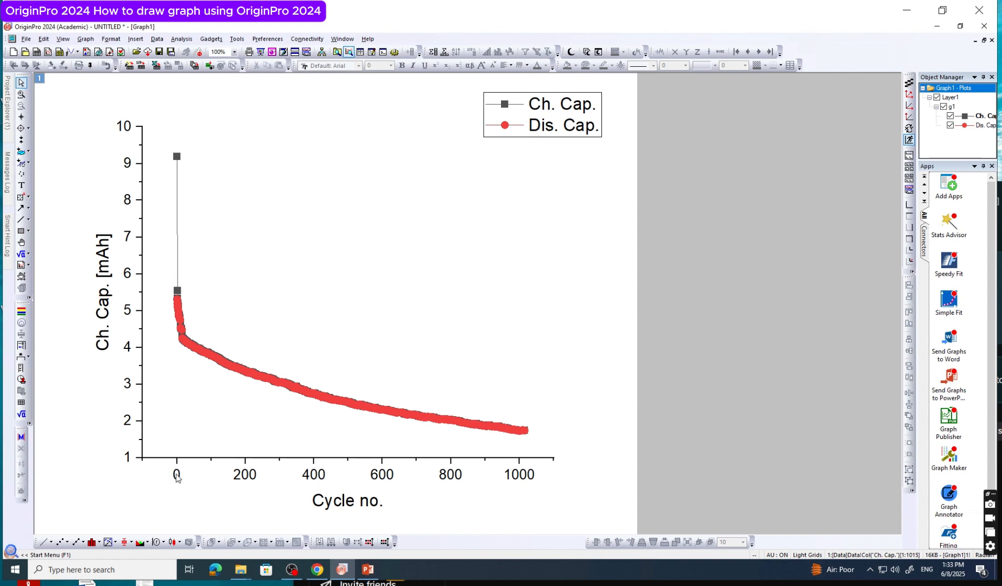
Set the X axis scale of the graph to run from 0 to 1000
{"action": "double_click", "coordinate": [386, 460]}
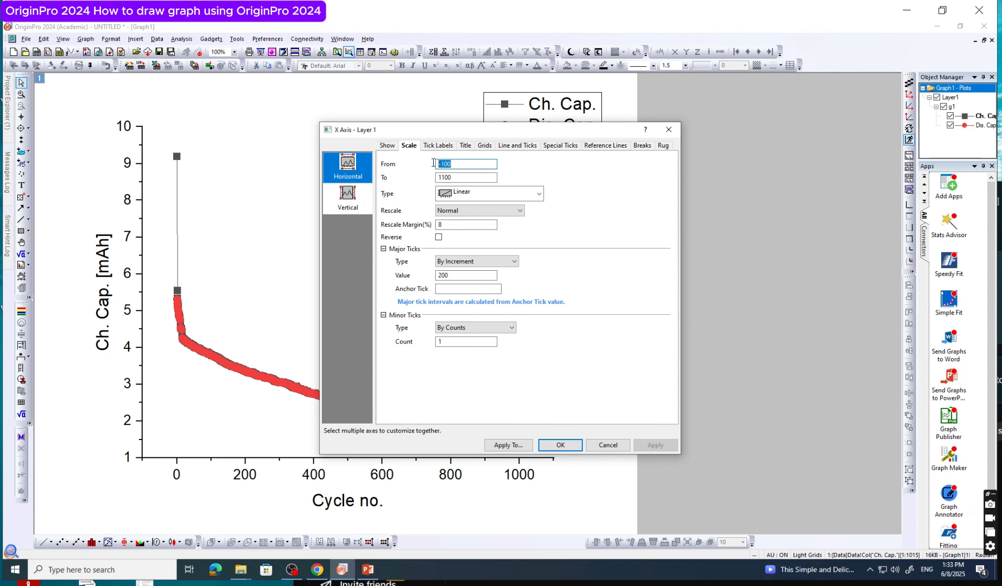
{"action": "type", "text": "0"}
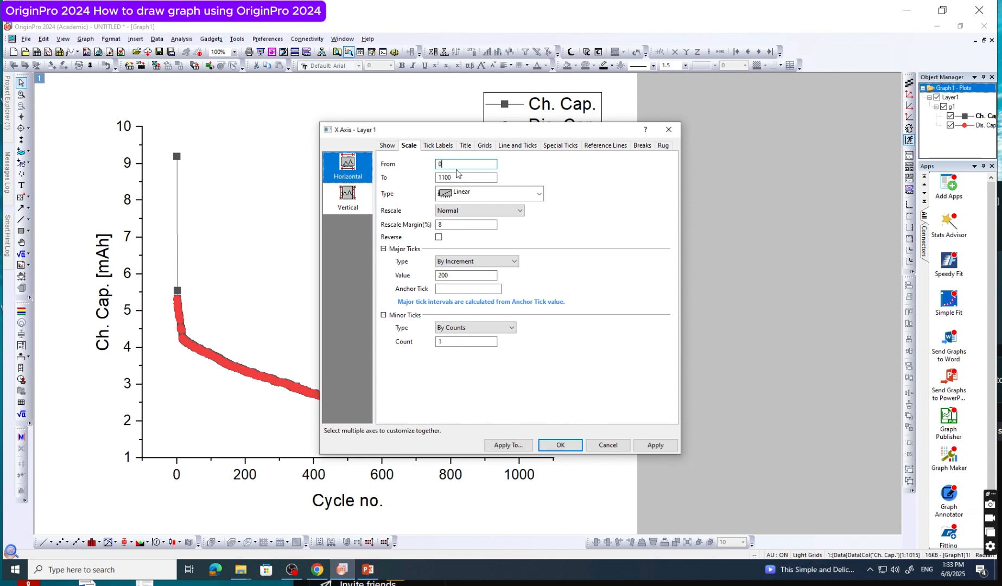
{"action": "key", "text": "Tab"}
{"action": "type", "text": "1"}
Set the Y axis scale to start from 0 and apply the axis settings
{"action": "left_click", "coordinate": [358, 203]}
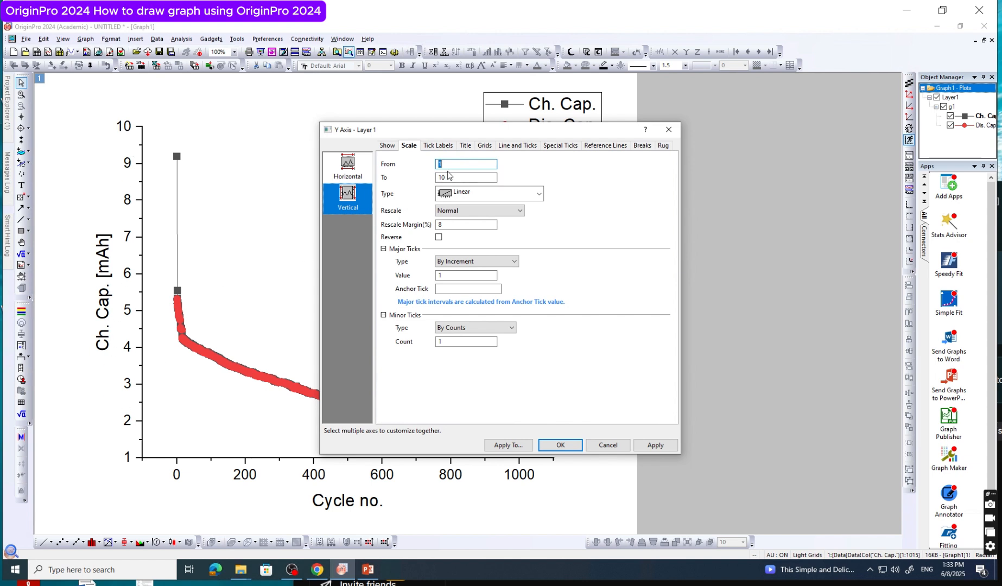
{"action": "type", "text": "0"}
{"action": "key", "text": "Tab"}
{"action": "left_click", "coordinate": [496, 181]}
{"action": "left_click", "coordinate": [561, 445]}
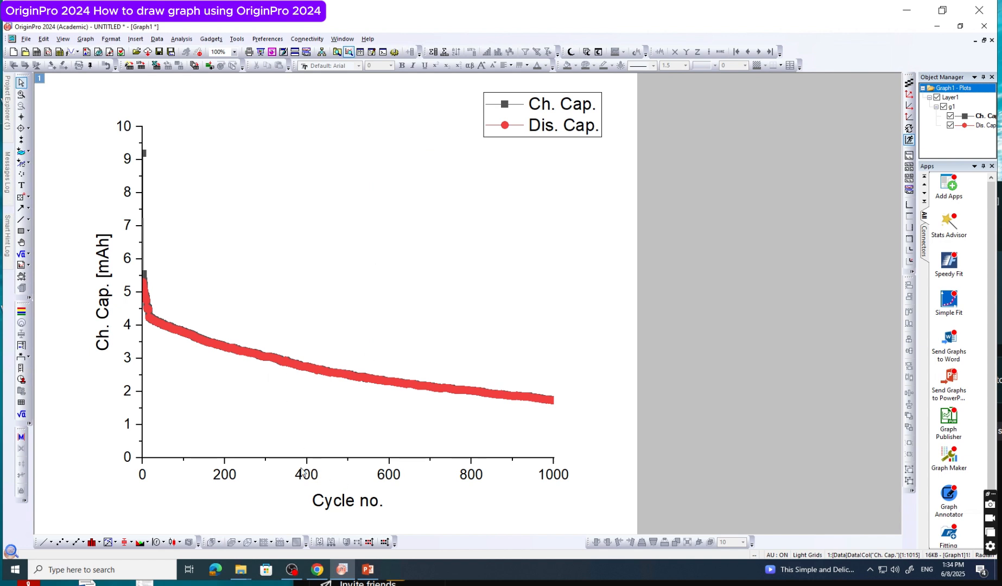
Show the layer frame around the plot area
{"action": "left_click", "coordinate": [370, 248]}
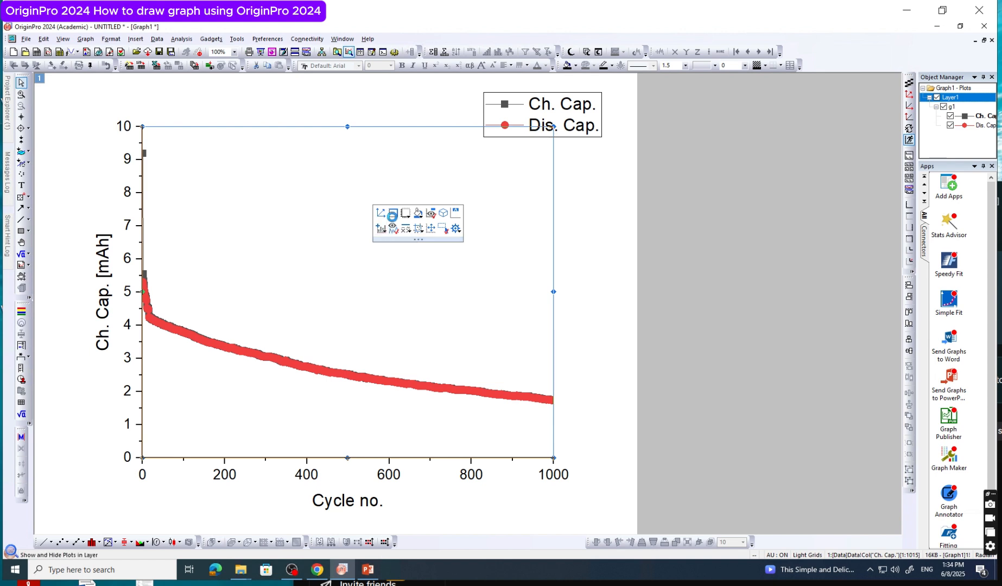
{"action": "left_click", "coordinate": [395, 214]}
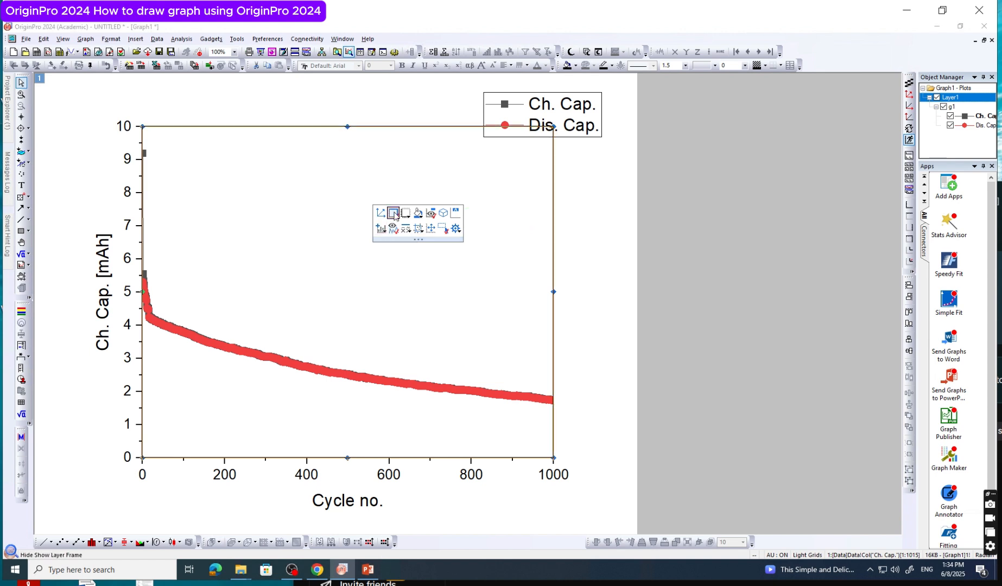
{"action": "left_click", "coordinate": [587, 317]}
Move the legend inside the frame, into the upper-right corner of the plot area
{"action": "left_click", "coordinate": [591, 118]}
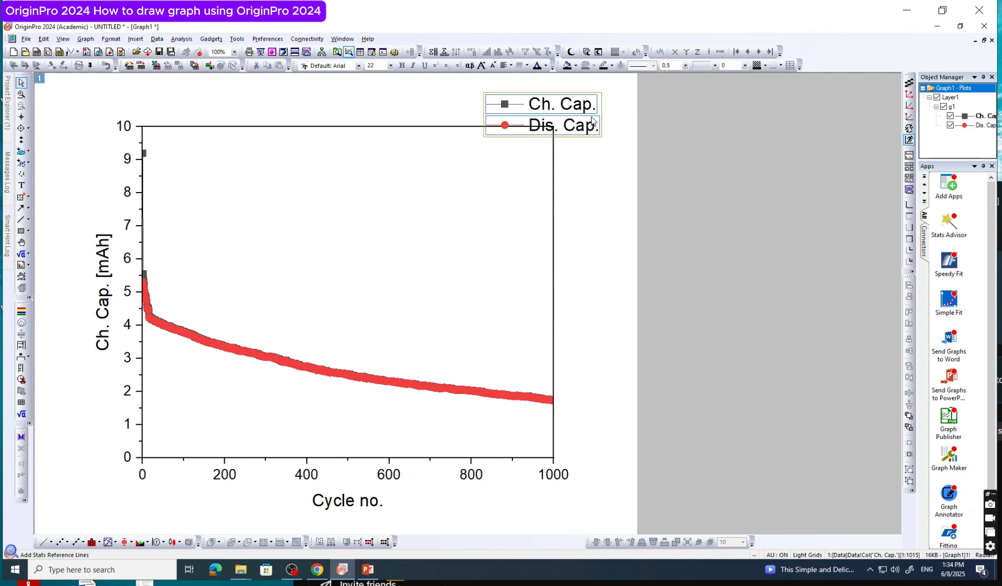
{"action": "left_click_drag", "start_coordinate": [592, 117], "coordinate": [531, 161]}
{"action": "left_click", "coordinate": [622, 248]}
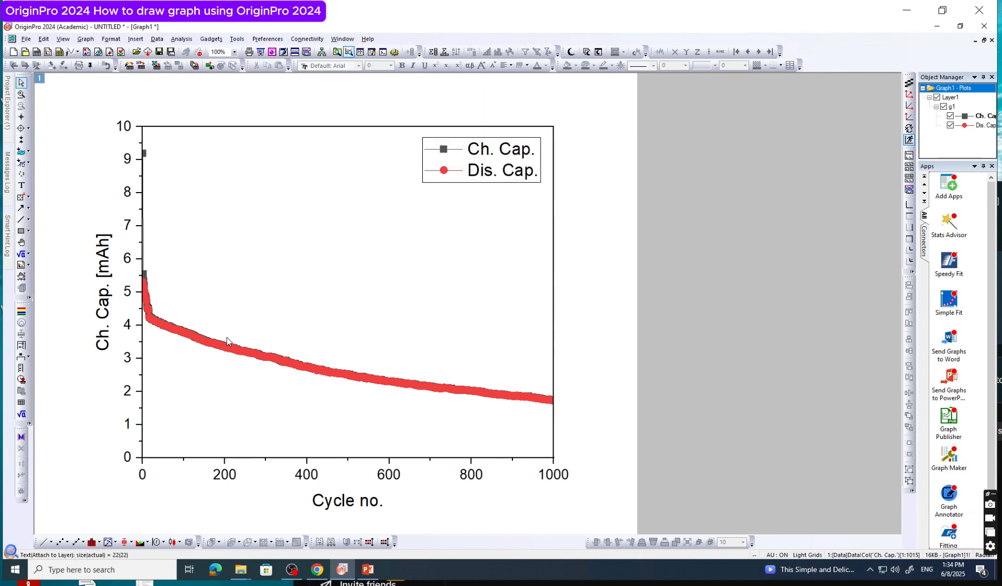
Replace the X axis title with "Cycle Number"
{"action": "mouse_move", "coordinate": [218, 349]}
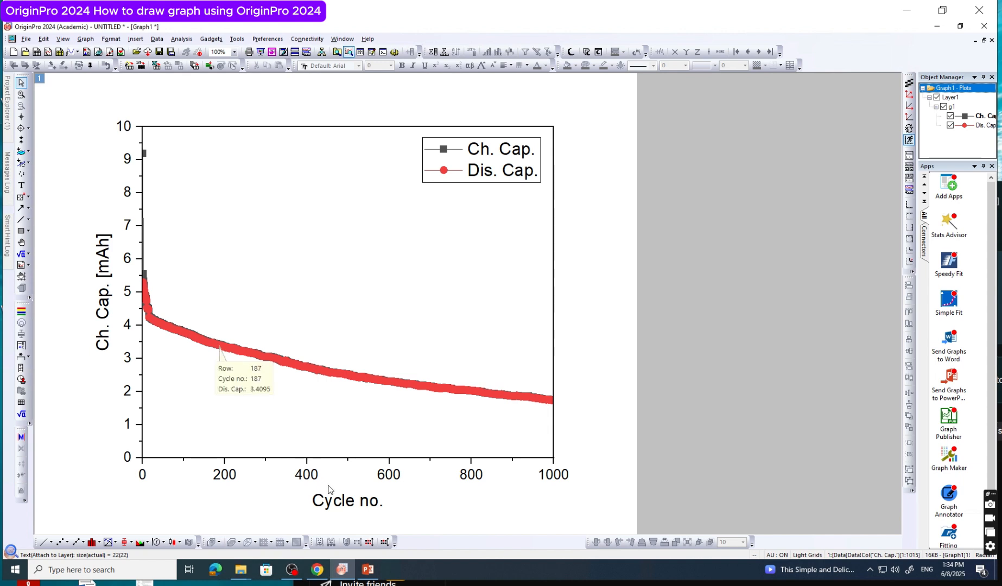
{"action": "double_click", "coordinate": [348, 502]}
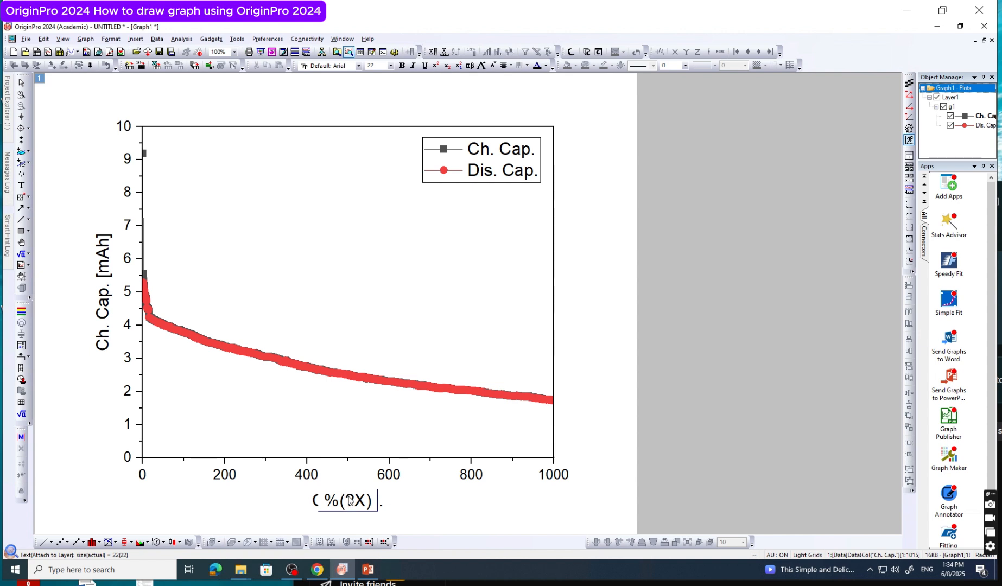
{"action": "double_click", "coordinate": [349, 497]}
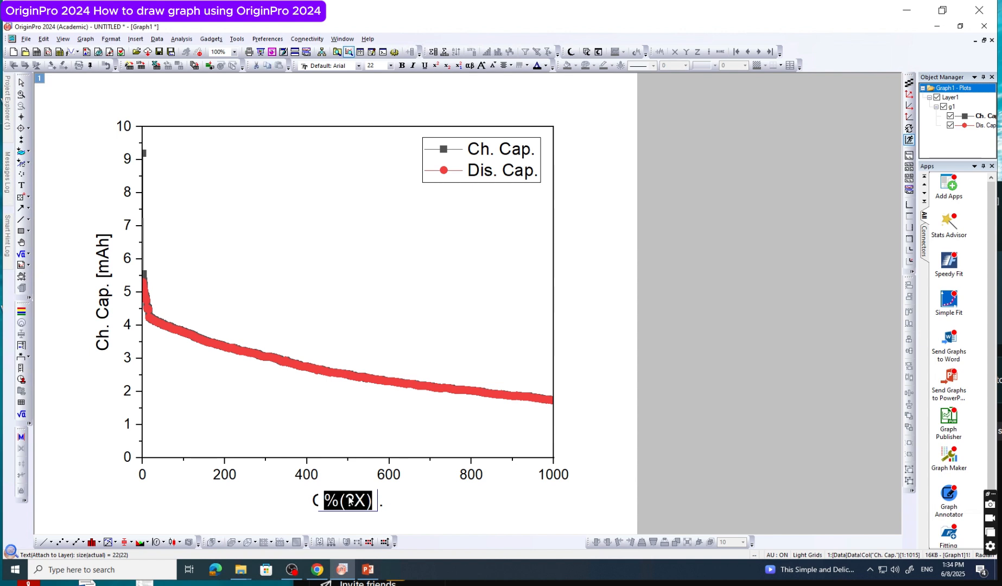
{"action": "type", "text": "Cycle"}
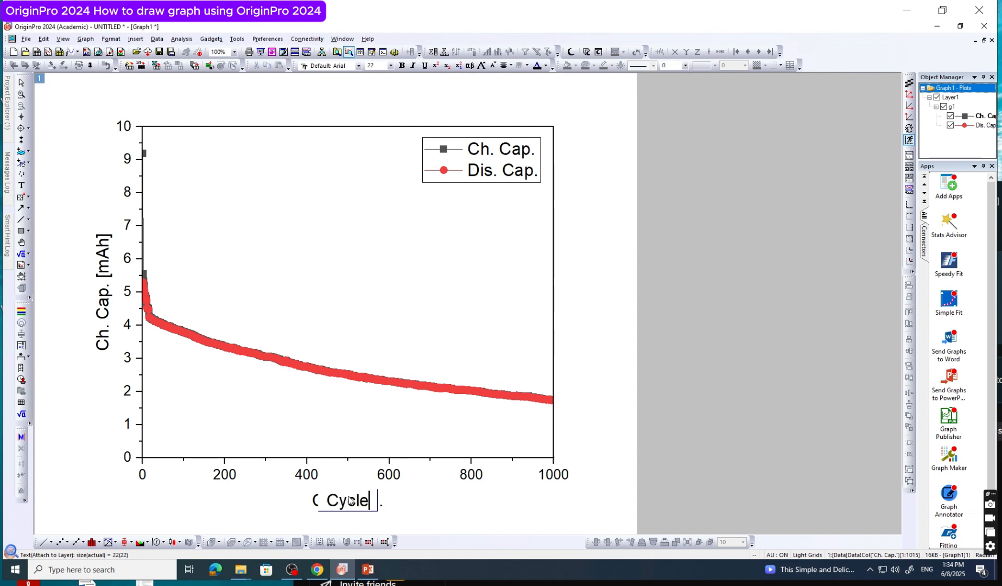
{"action": "type", "text": " Number"}
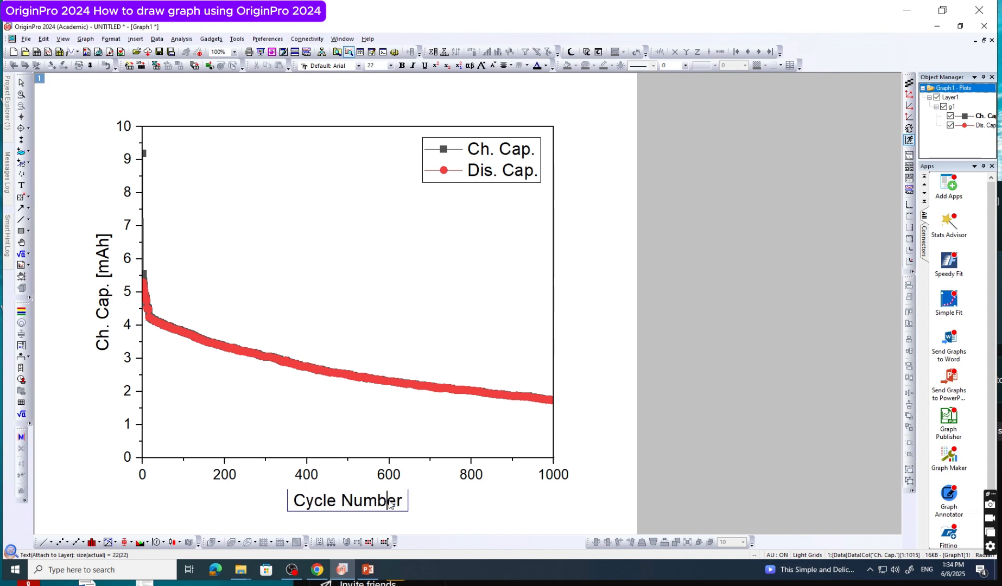
{"action": "key", "text": "ctrl+a"}
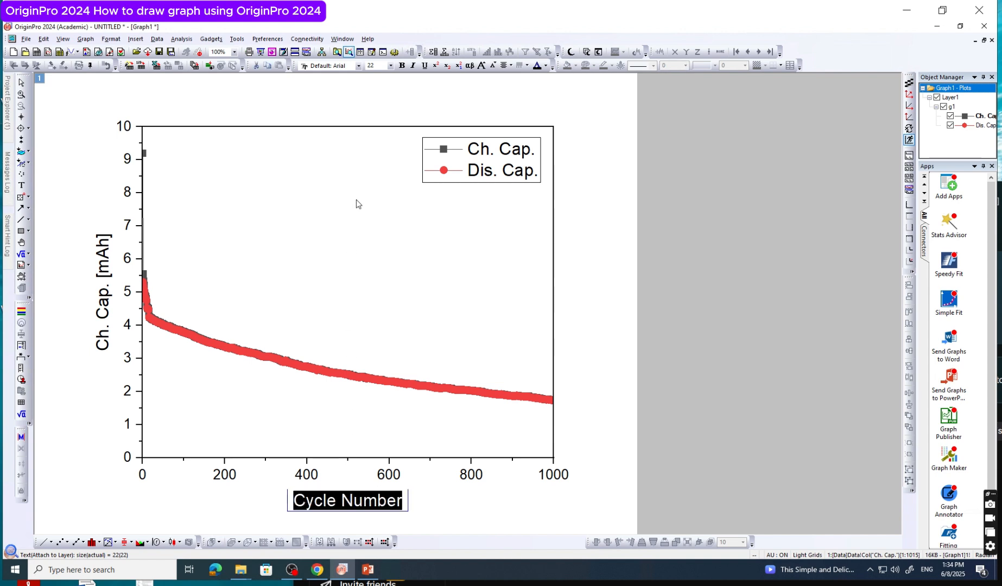
{"action": "left_click", "coordinate": [358, 65]}
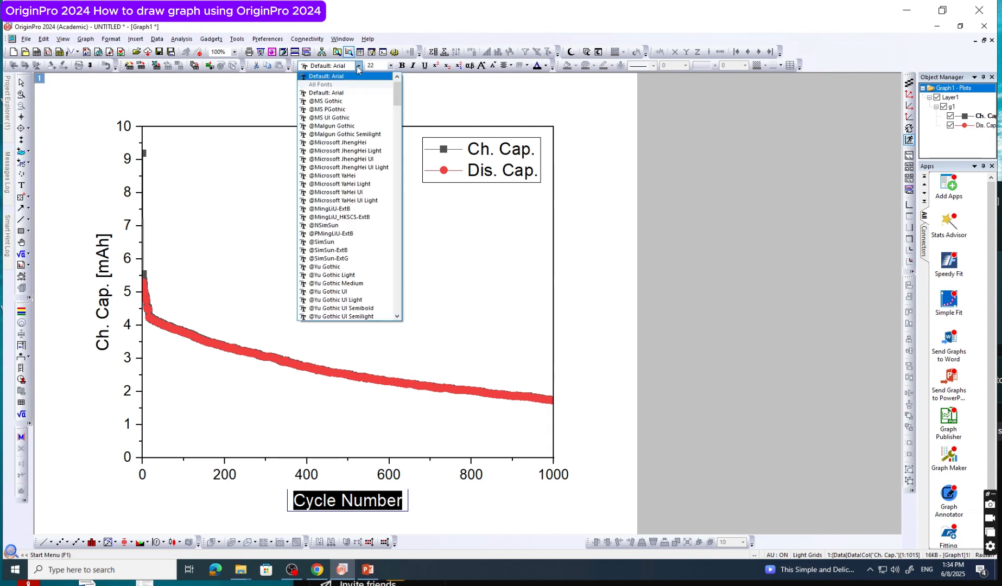
{"action": "left_click", "coordinate": [357, 66]}
{"action": "left_click", "coordinate": [390, 66]}
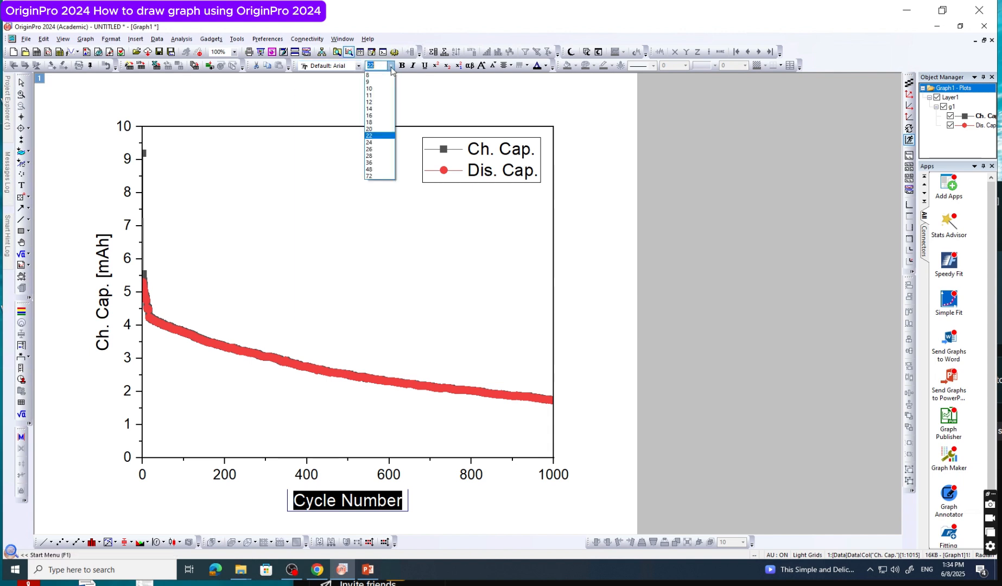
{"action": "left_click", "coordinate": [390, 66]}
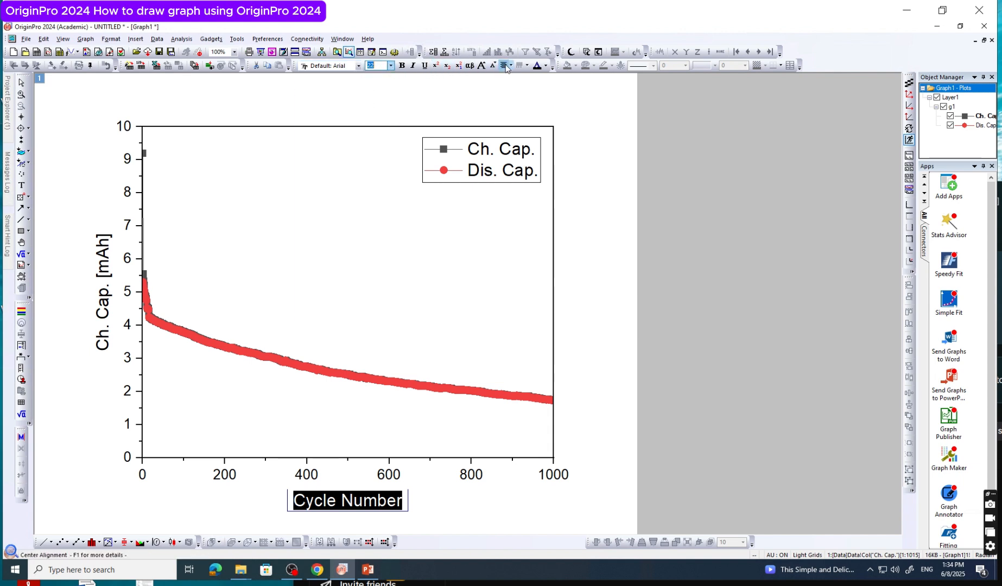
Finish editing the X axis title and replace the Y axis title with "Capacity (mAh)"
{"action": "left_click", "coordinate": [443, 501]}
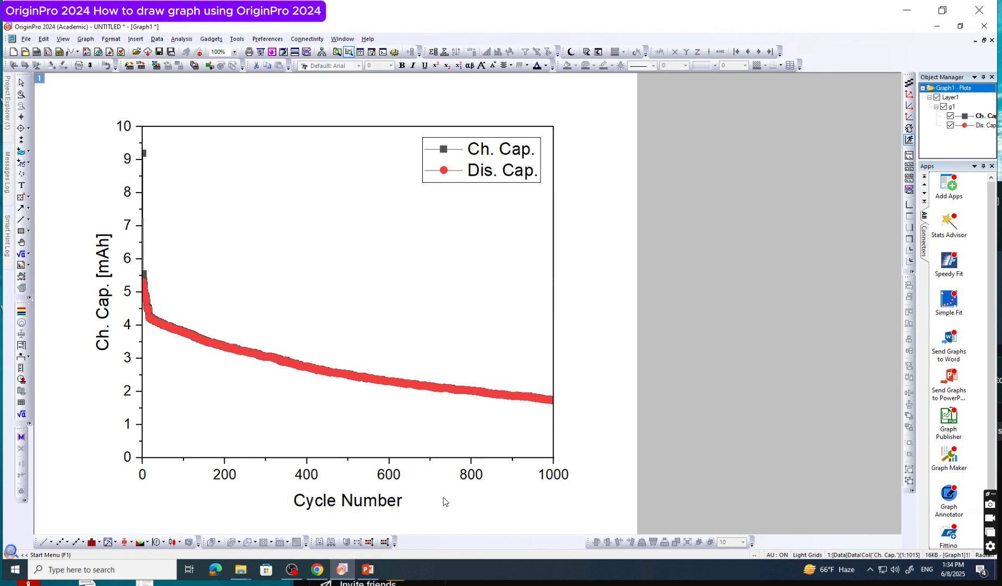
{"action": "double_click", "coordinate": [103, 288]}
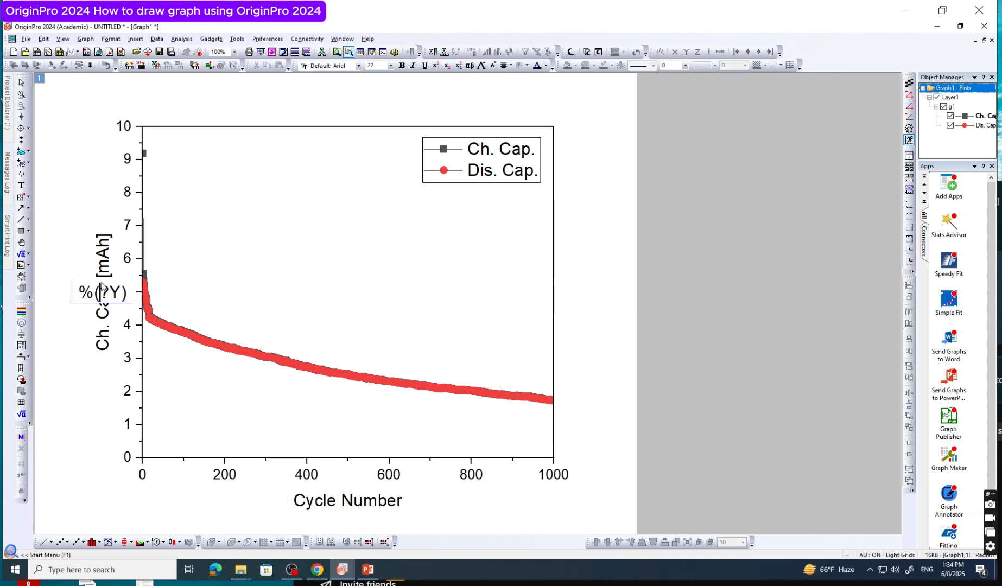
{"action": "double_click", "coordinate": [106, 290]}
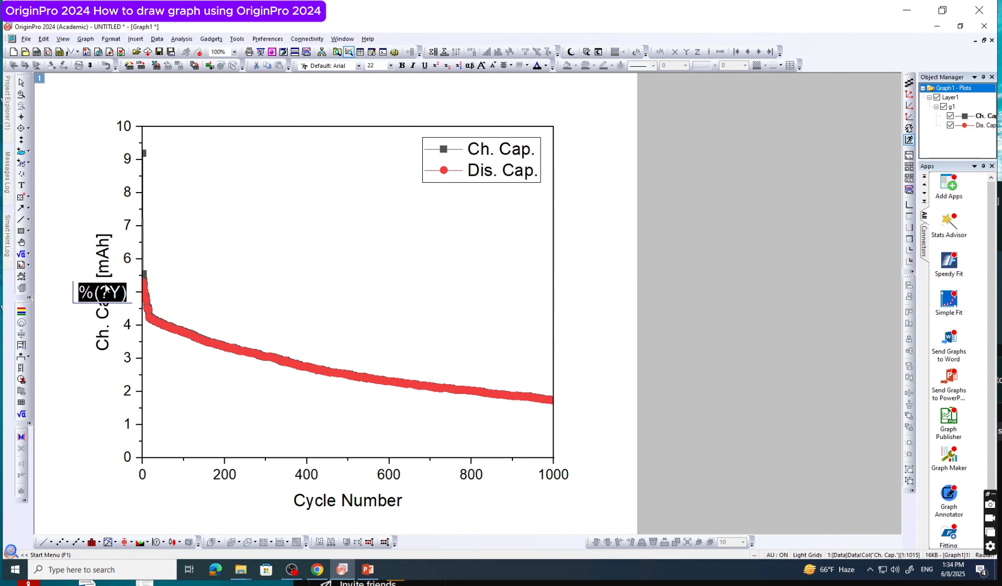
{"action": "type", "text": "Capacit"}
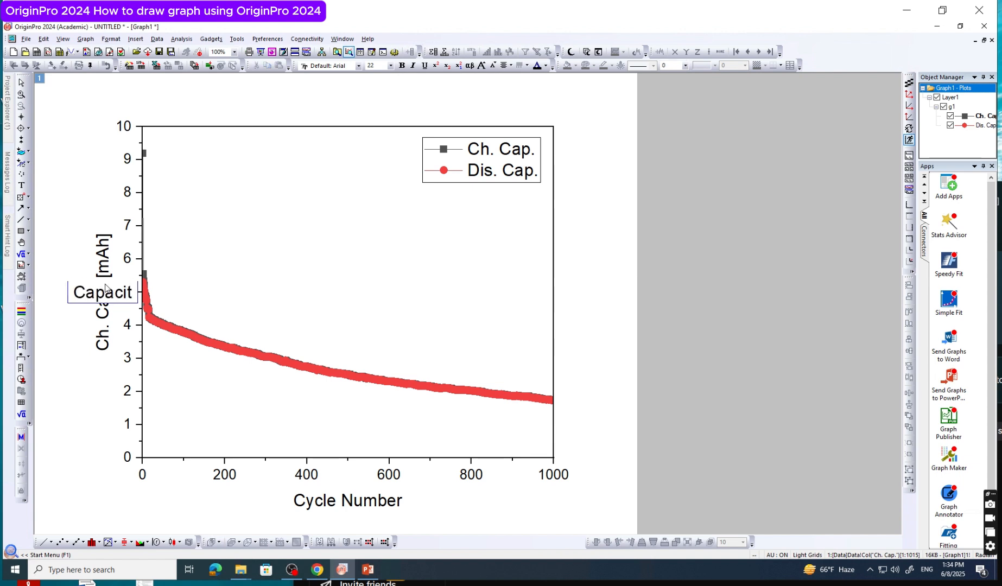
{"action": "type", "text": "y (m"}
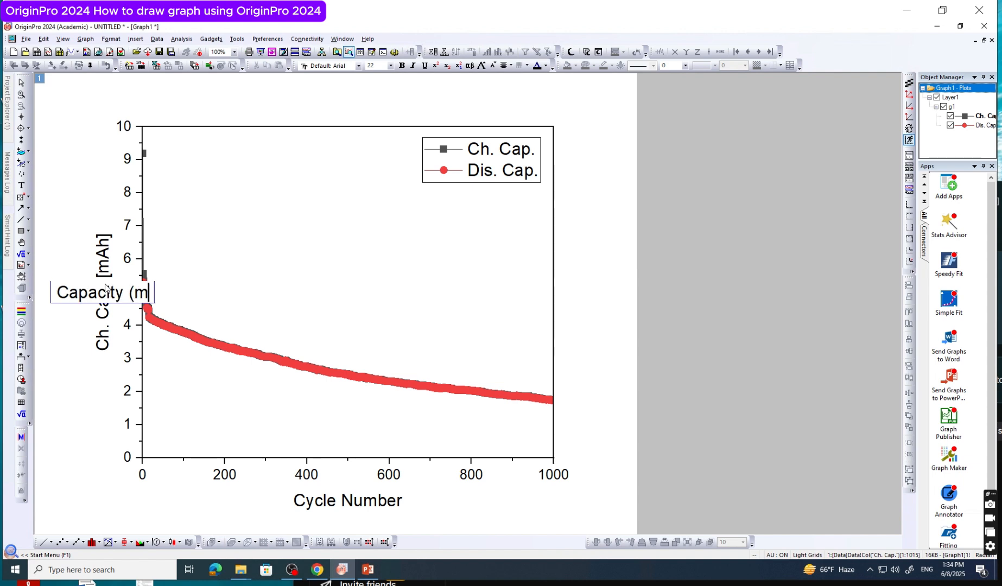
{"action": "type", "text": "Ah"}
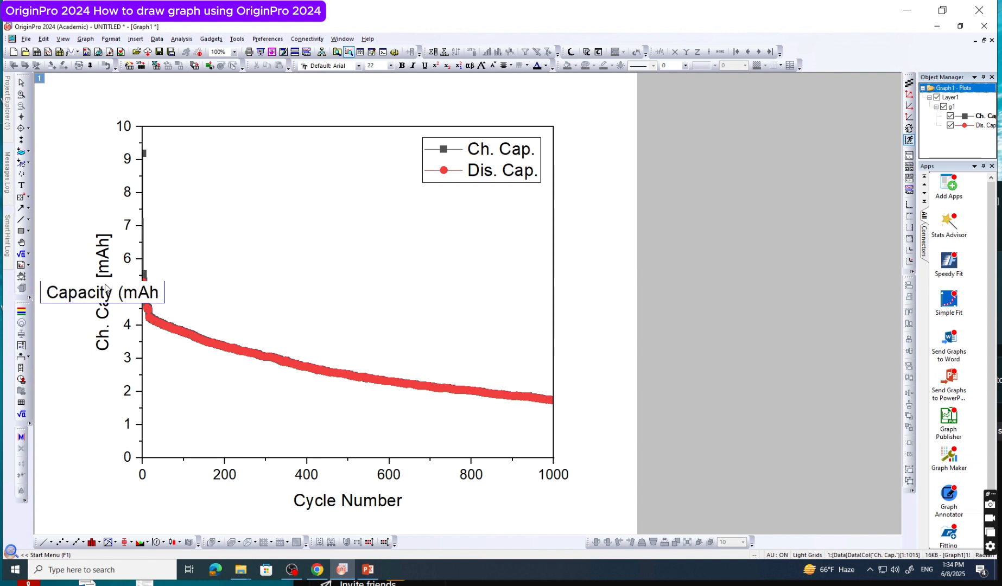
{"action": "type", "text": ")"}
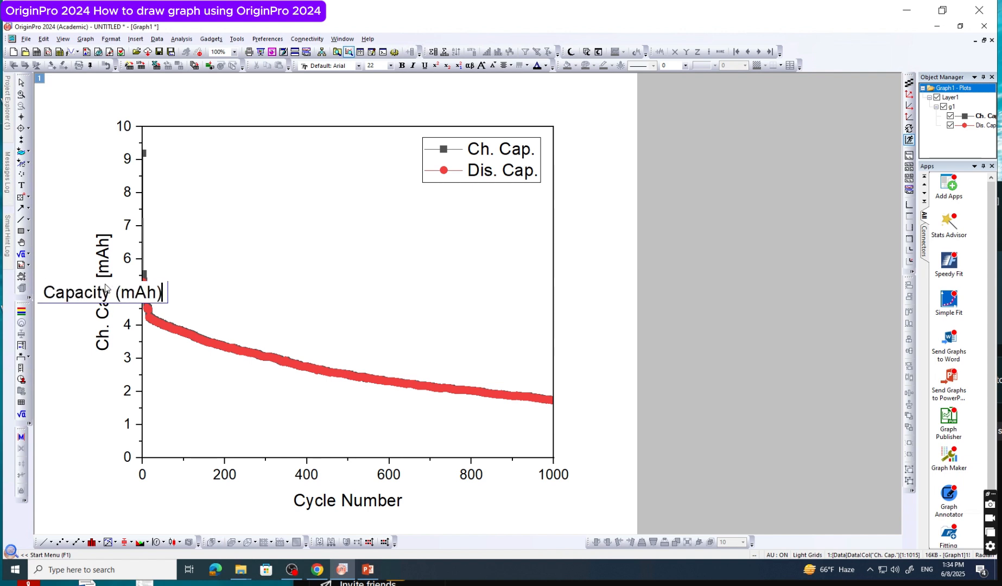
{"action": "left_click", "coordinate": [93, 366]}
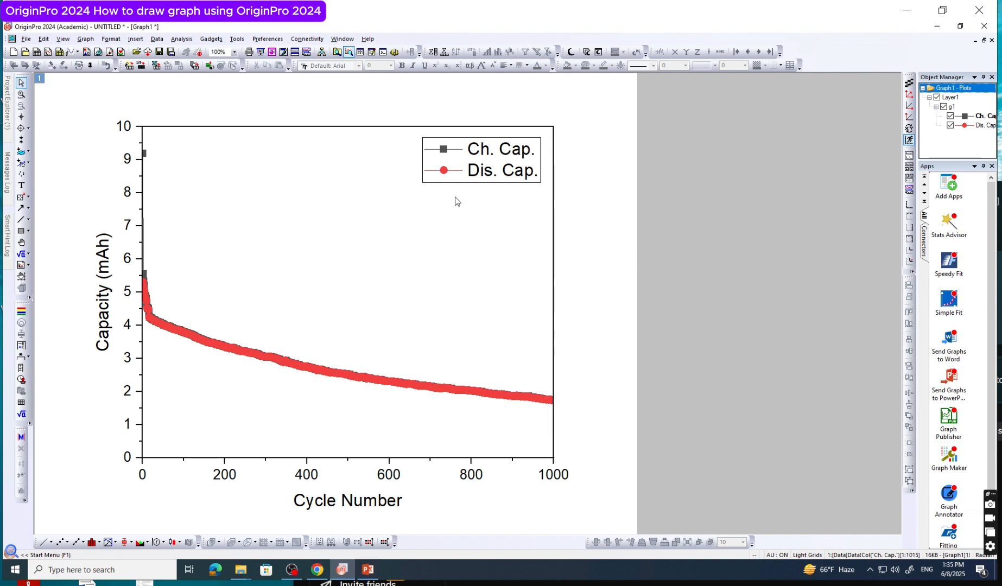
Replace the first legend entry's label with "Charge"
{"action": "left_click", "coordinate": [516, 161]}
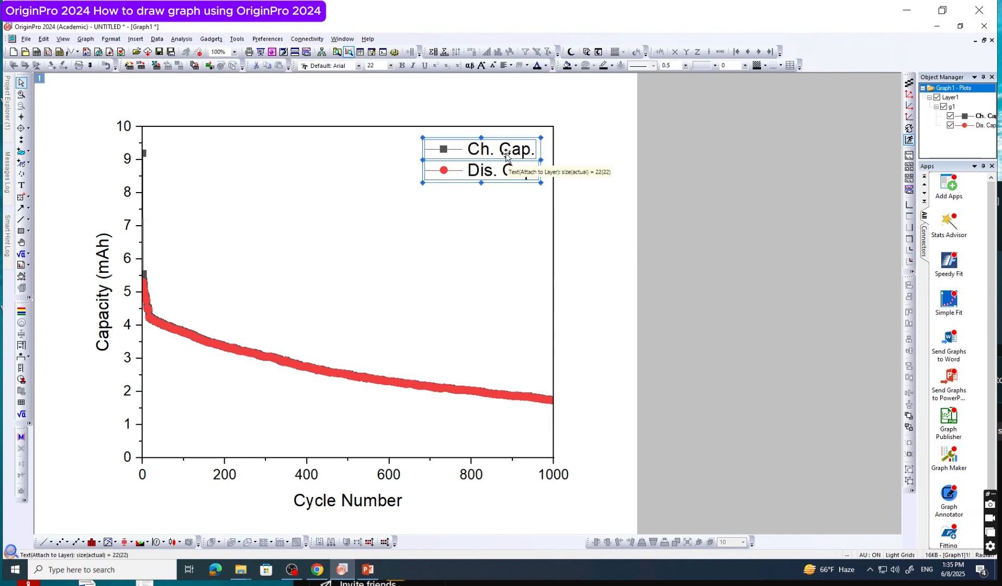
{"action": "double_click", "coordinate": [508, 154]}
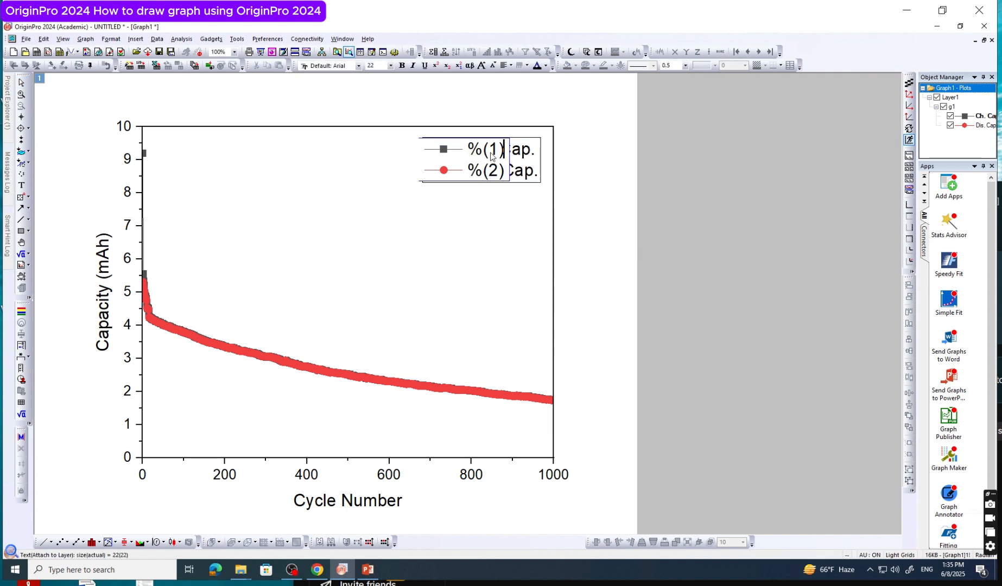
{"action": "double_click", "coordinate": [475, 154]}
{"action": "left_click_drag", "start_coordinate": [517, 155], "coordinate": [520, 155]}
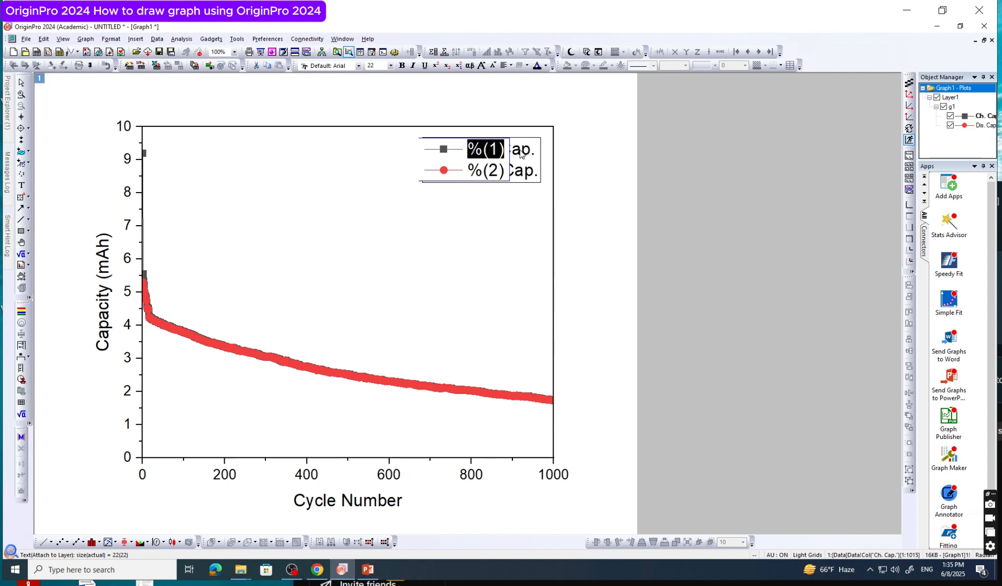
{"action": "type", "text": "Charge"}
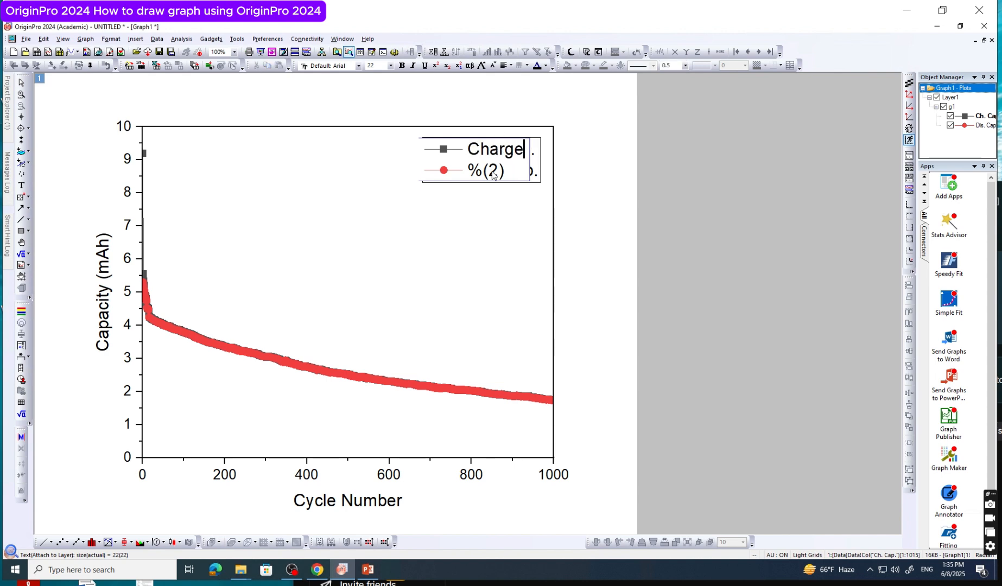
Replace the second legend entry's label with "Discharge" and finish editing the legend text
{"action": "left_click_drag", "start_coordinate": [468, 170], "coordinate": [512, 172]}
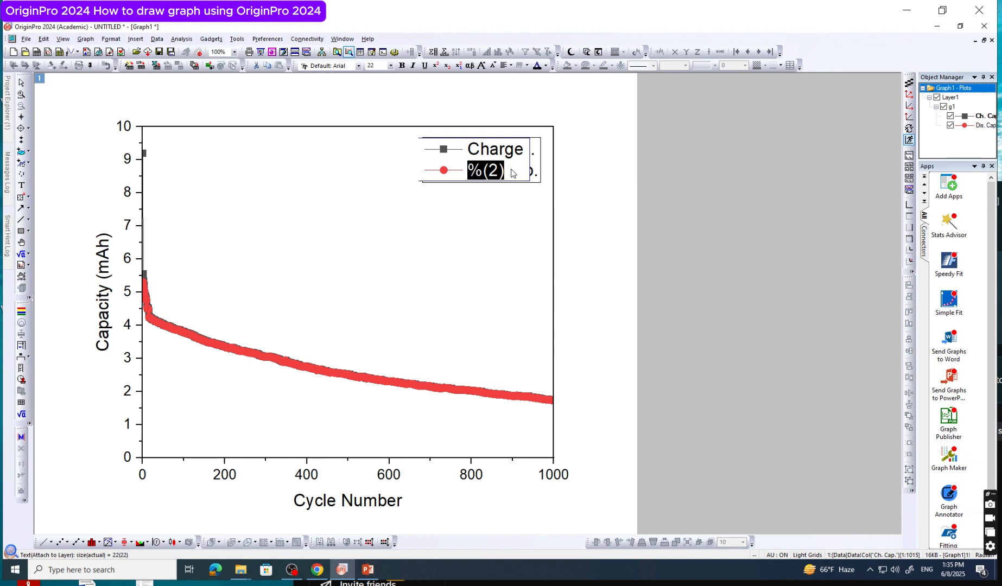
{"action": "type", "text": "Dis"}
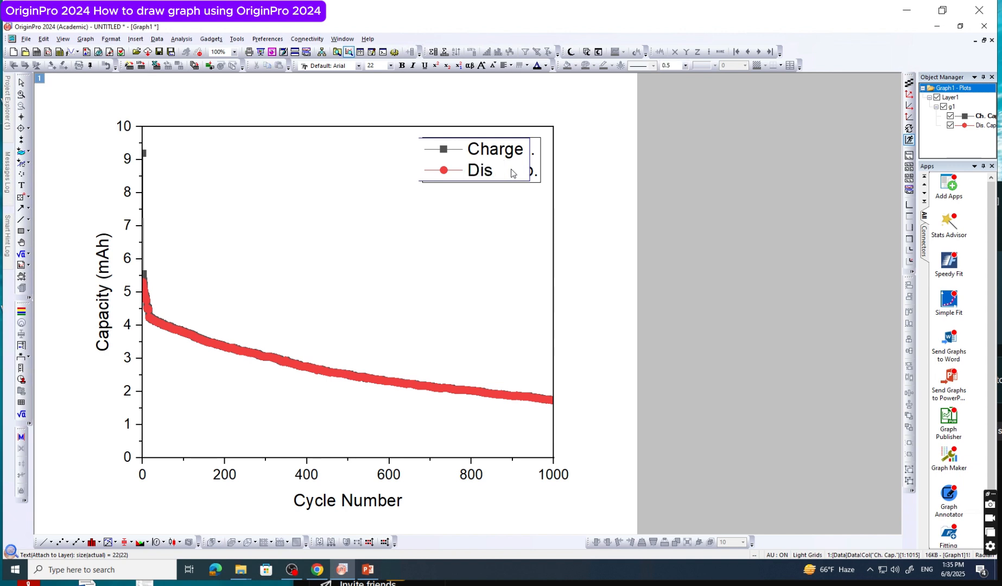
{"action": "type", "text": "charge"}
{"action": "left_click", "coordinate": [493, 239]}
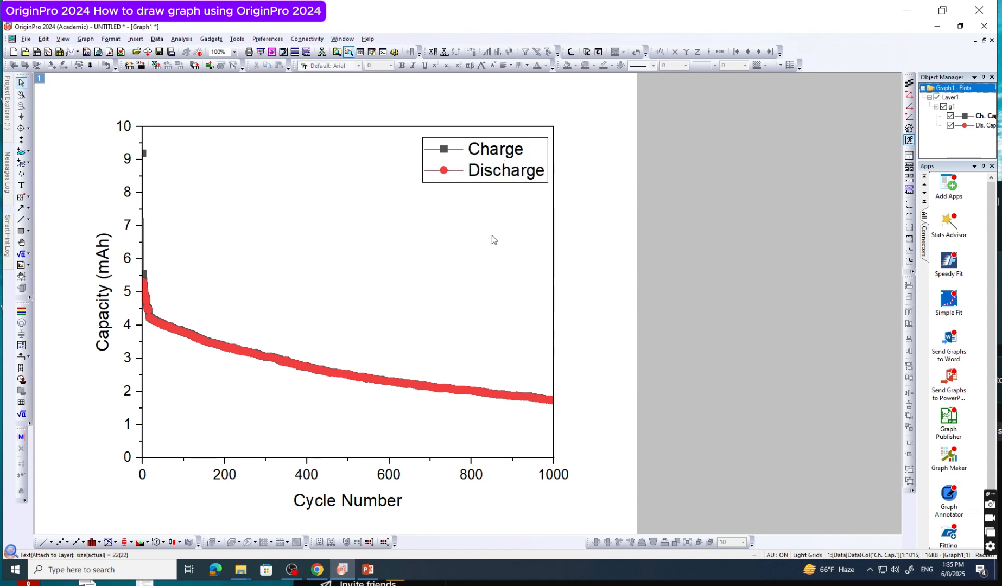
Remove the box around the legend by setting its frame to None in the legend's properties
{"action": "left_click", "coordinate": [534, 166]}
{"action": "left_click", "coordinate": [534, 166]}
{"action": "right_click", "coordinate": [531, 159]}
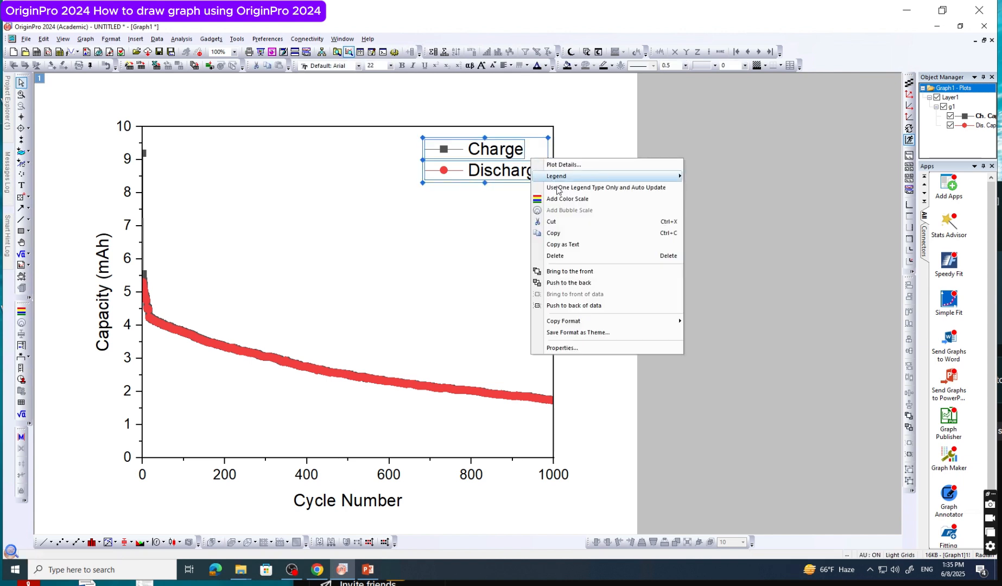
{"action": "left_click", "coordinate": [572, 352]}
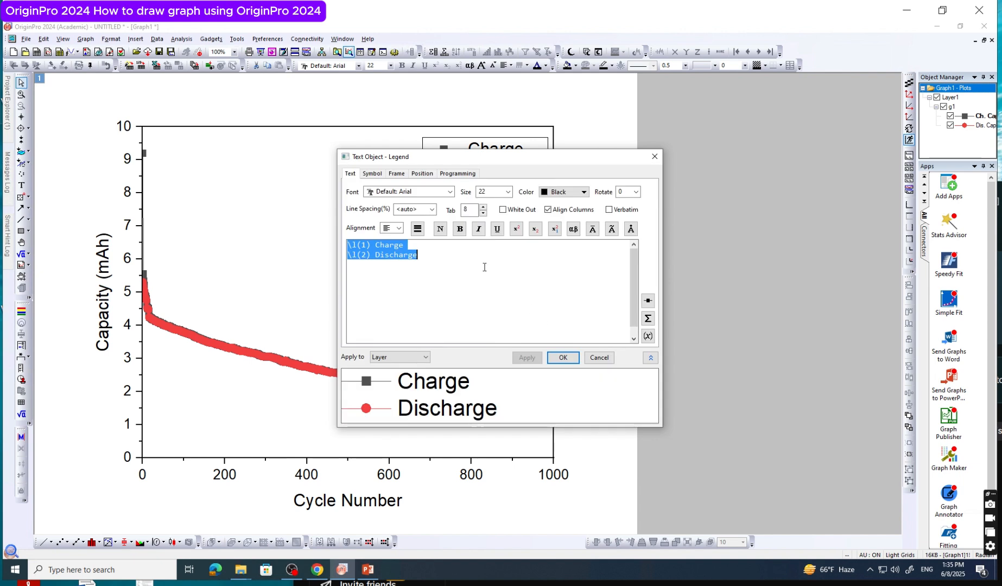
{"action": "left_click", "coordinate": [372, 174]}
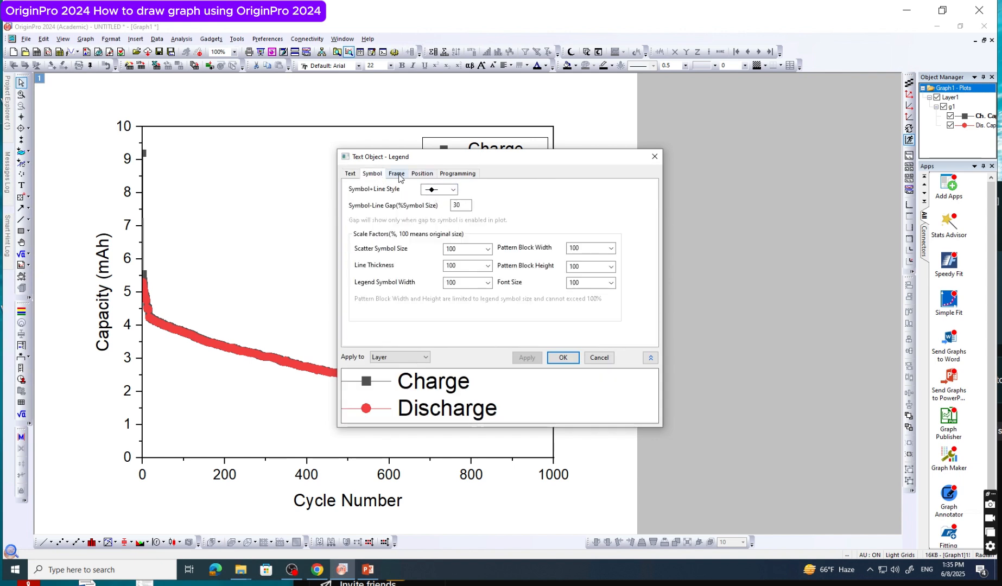
{"action": "left_click", "coordinate": [398, 174]}
{"action": "left_click", "coordinate": [426, 190]}
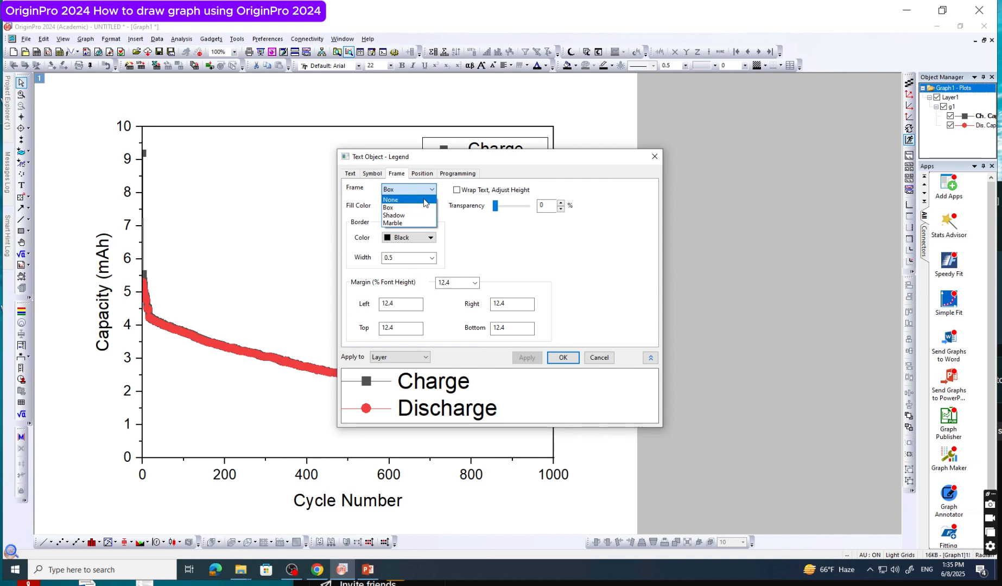
{"action": "left_click", "coordinate": [404, 198]}
{"action": "left_click", "coordinate": [372, 174]}
{"action": "left_click", "coordinate": [350, 173]}
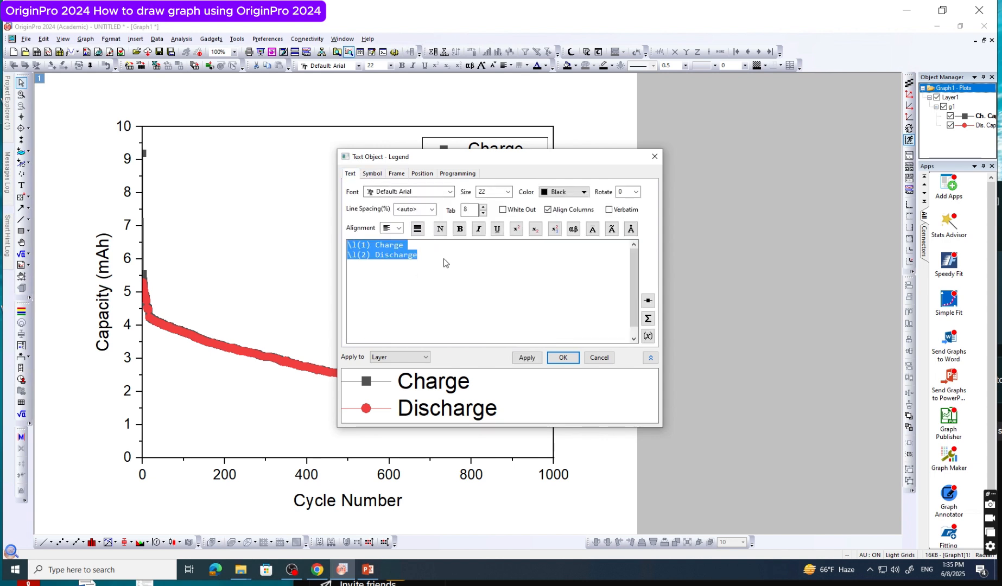
{"action": "left_click", "coordinate": [444, 259]}
{"action": "left_click", "coordinate": [450, 192]}
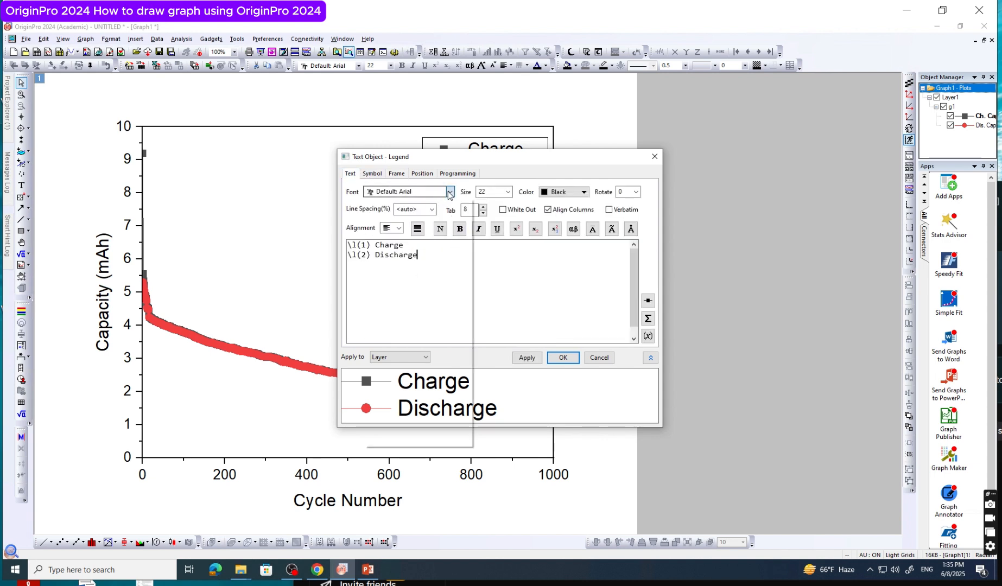
{"action": "left_click", "coordinate": [490, 188]}
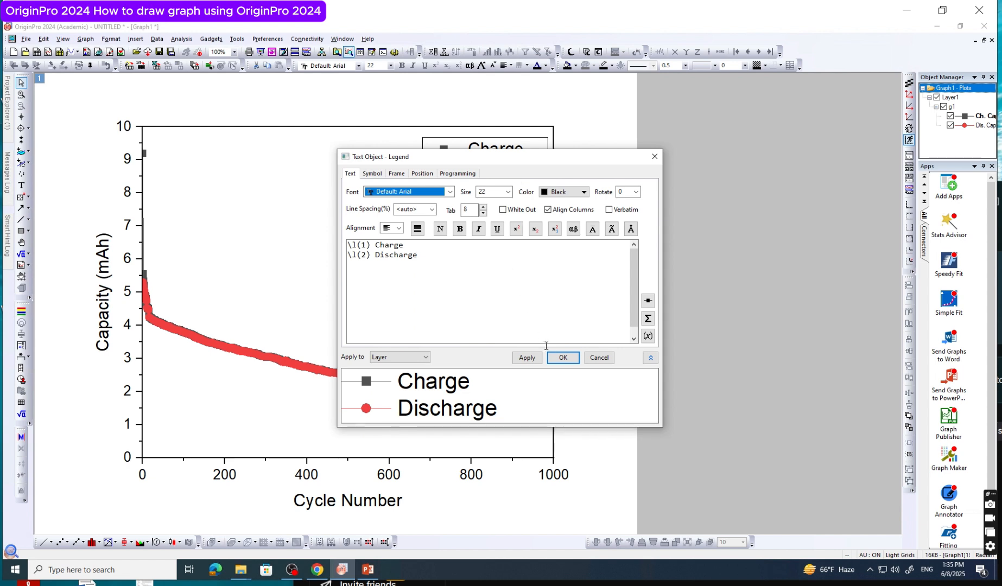
{"action": "left_click", "coordinate": [563, 359]}
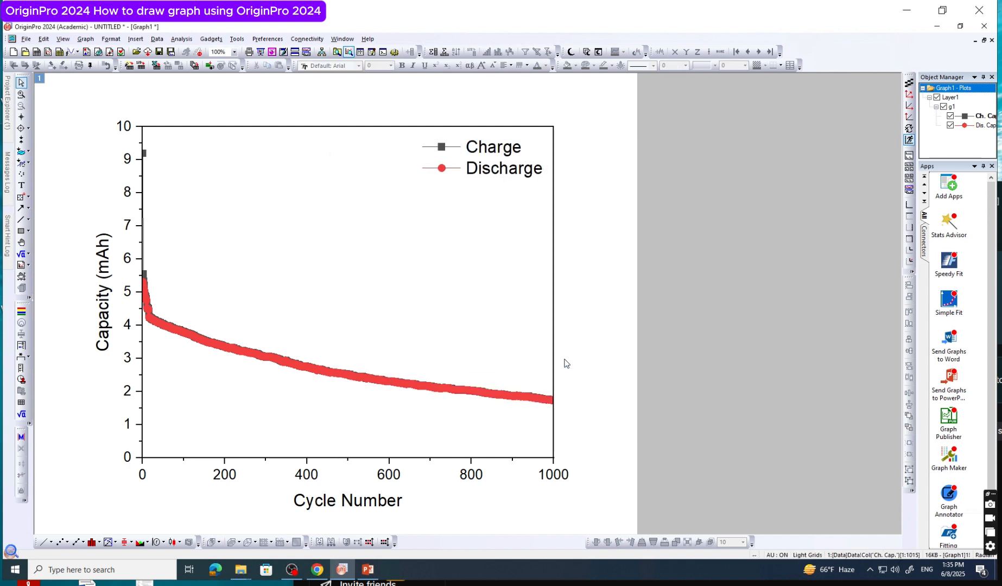
Move the legend slightly closer to the upper-right corner of the plot frame and deselect it
{"action": "left_click", "coordinate": [499, 166]}
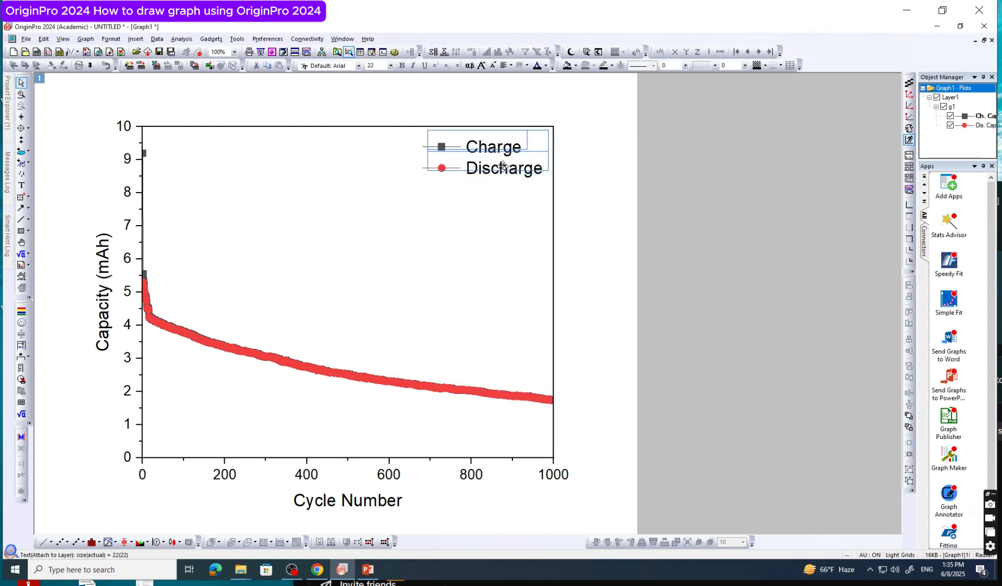
{"action": "left_click_drag", "start_coordinate": [503, 165], "coordinate": [507, 158]}
{"action": "left_click", "coordinate": [591, 241]}
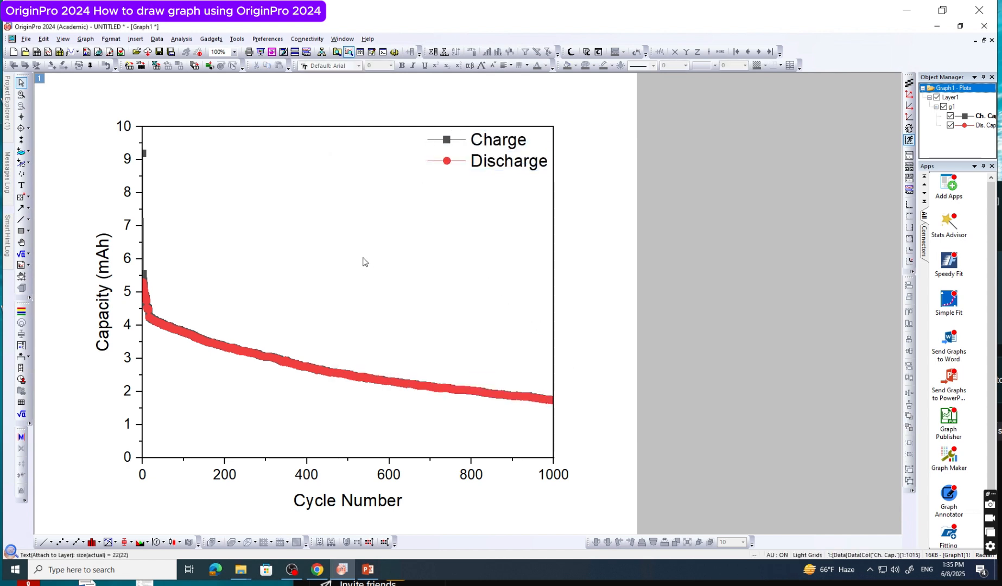
Draw a short straight line in the empty area above the curves and delete it
{"action": "left_click", "coordinate": [22, 220]}
{"action": "left_click_drag", "start_coordinate": [208, 249], "coordinate": [263, 253]}
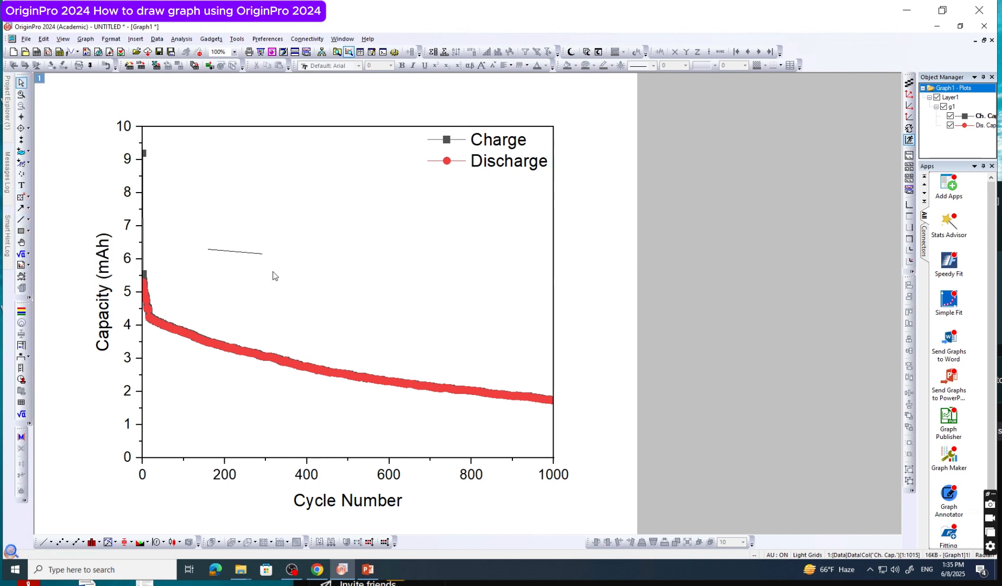
{"action": "left_click", "coordinate": [233, 252]}
{"action": "key", "text": "Delete"}
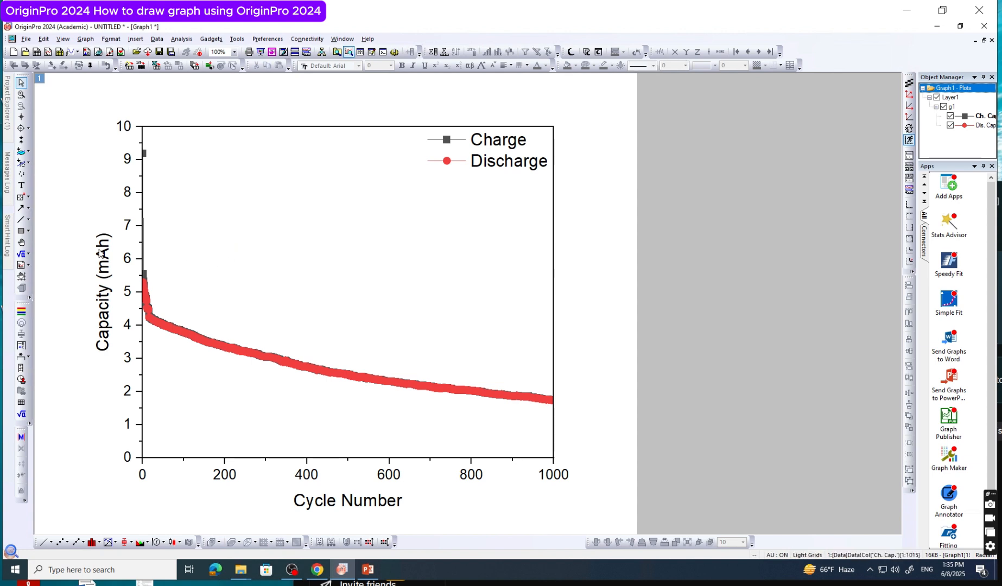
Draw a downward arrow toward the curves' start, about 50 cycles across and 1.9 mAh down, and set its line width to 3
{"action": "left_click", "coordinate": [22, 208]}
{"action": "left_click_drag", "start_coordinate": [196, 235], "coordinate": [177, 298]}
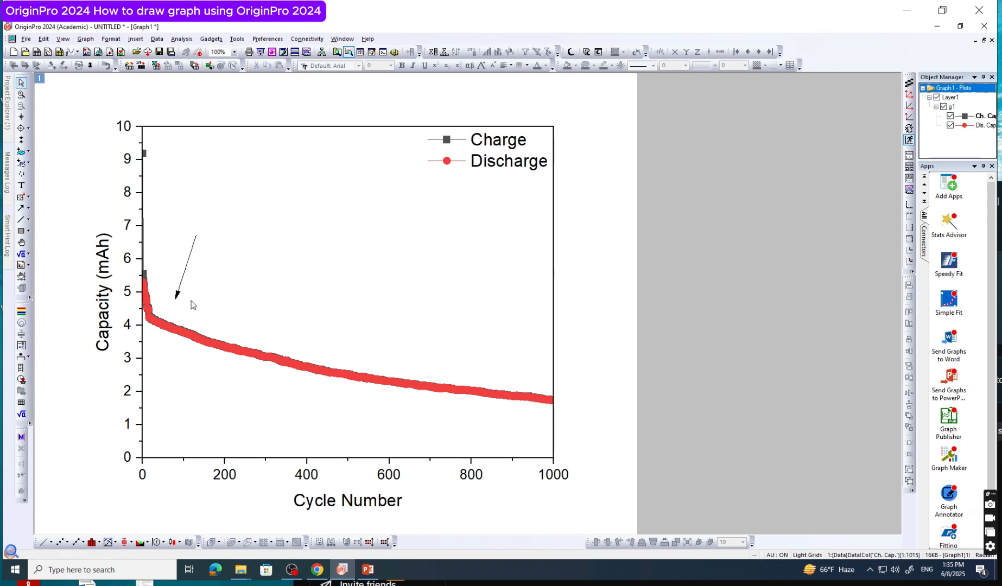
{"action": "double_click", "coordinate": [185, 273]}
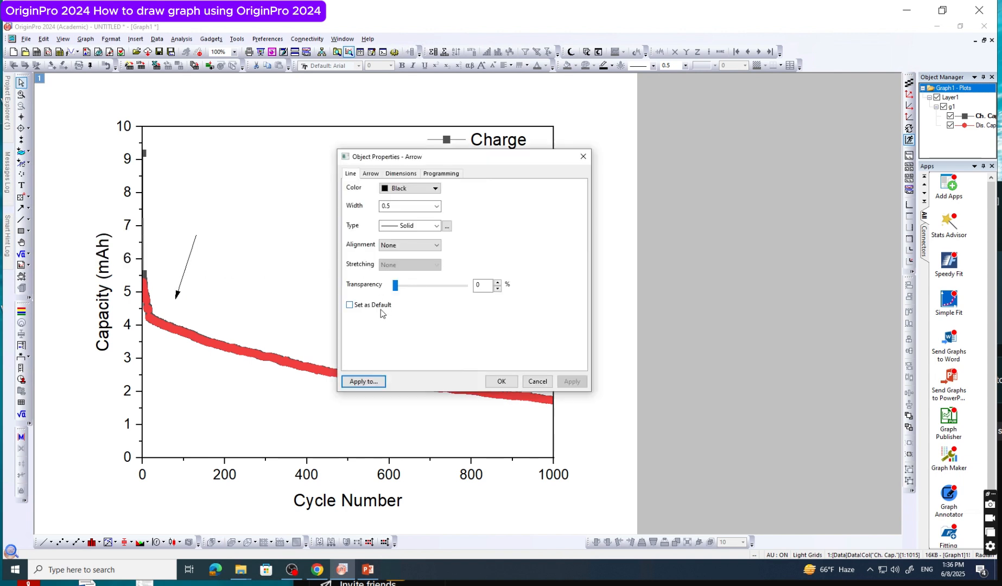
{"action": "left_click", "coordinate": [436, 207]}
{"action": "left_click", "coordinate": [417, 256]}
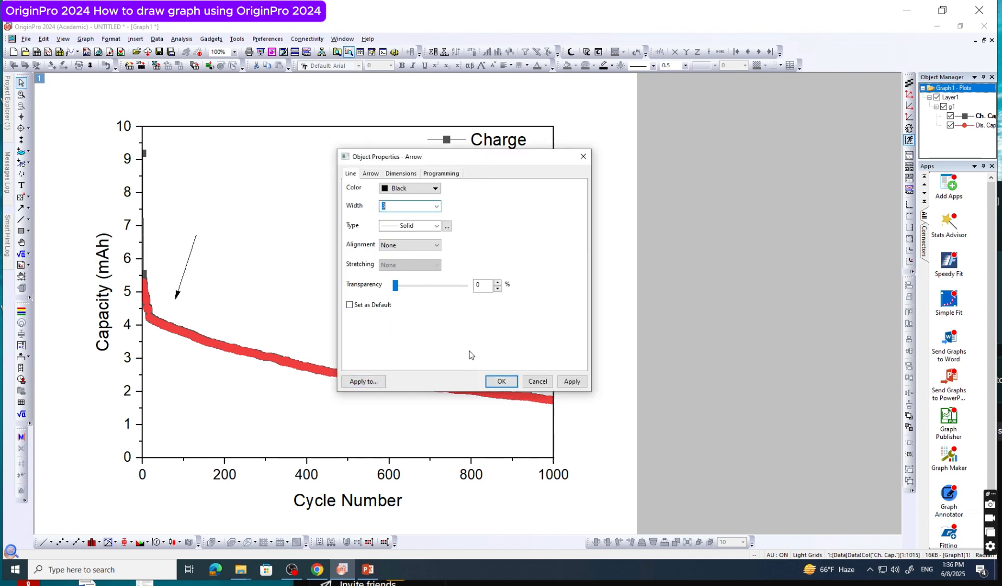
{"action": "left_click", "coordinate": [501, 381]}
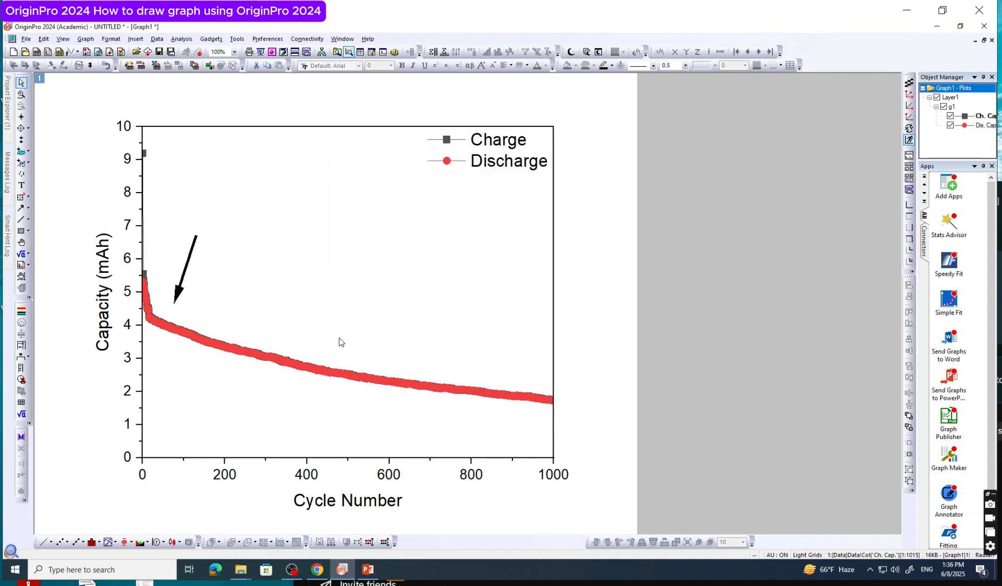
Change the arrow's line color to Red
{"action": "double_click", "coordinate": [189, 261]}
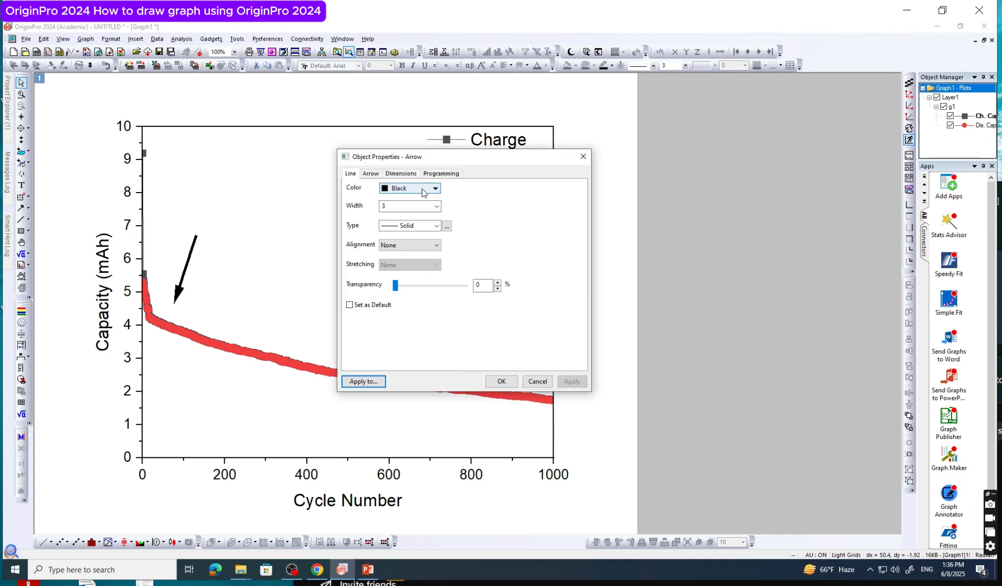
{"action": "left_click", "coordinate": [423, 190]}
{"action": "left_click", "coordinate": [397, 217]}
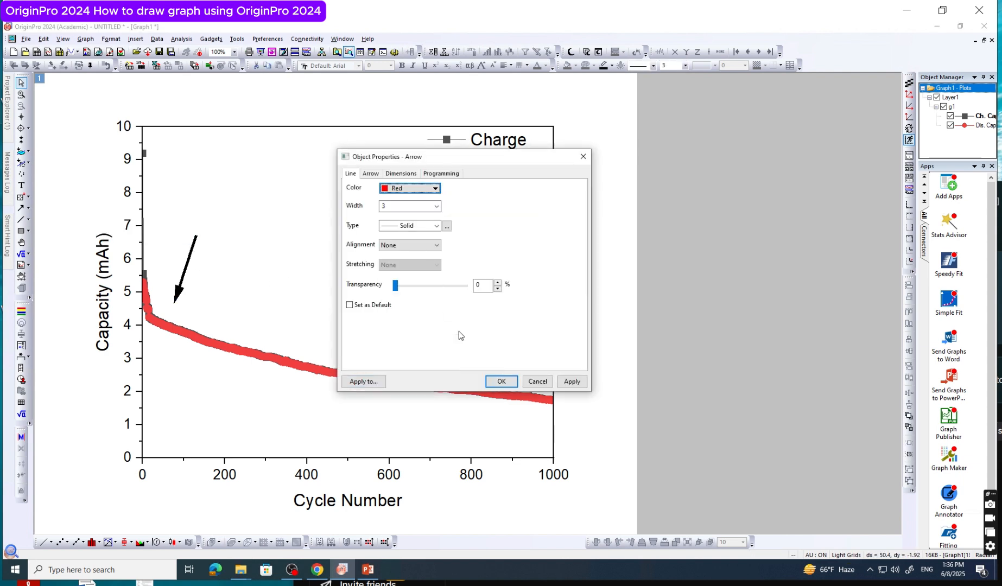
{"action": "left_click", "coordinate": [502, 381]}
{"action": "left_click", "coordinate": [304, 298]}
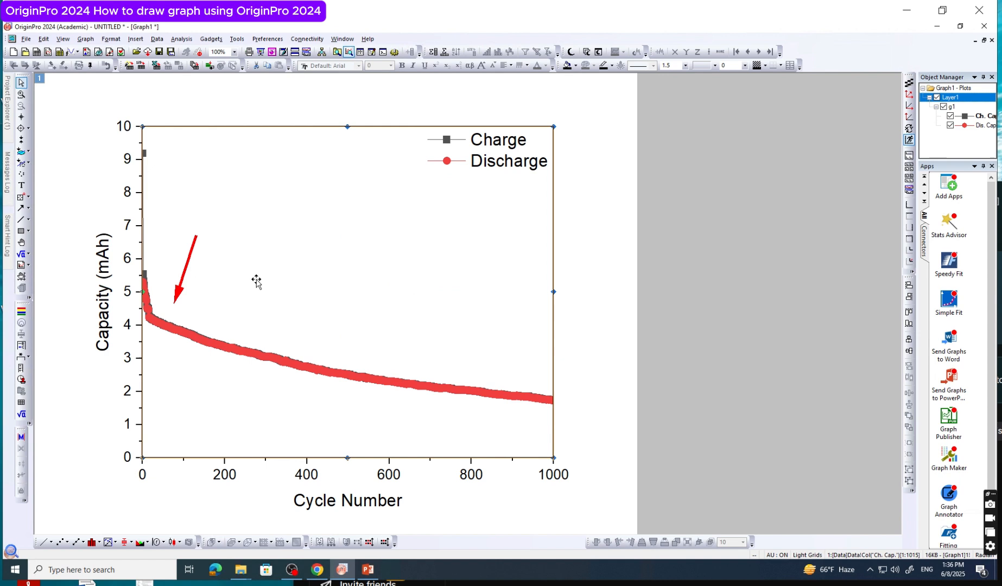
Delete the red arrow from the plot area
{"action": "left_click", "coordinate": [188, 262]}
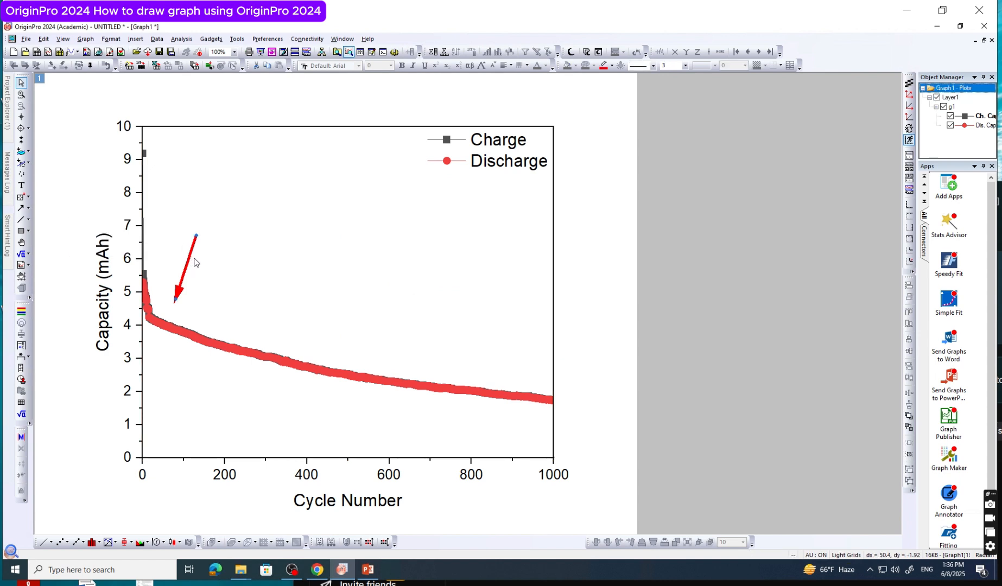
{"action": "right_click", "coordinate": [191, 253]}
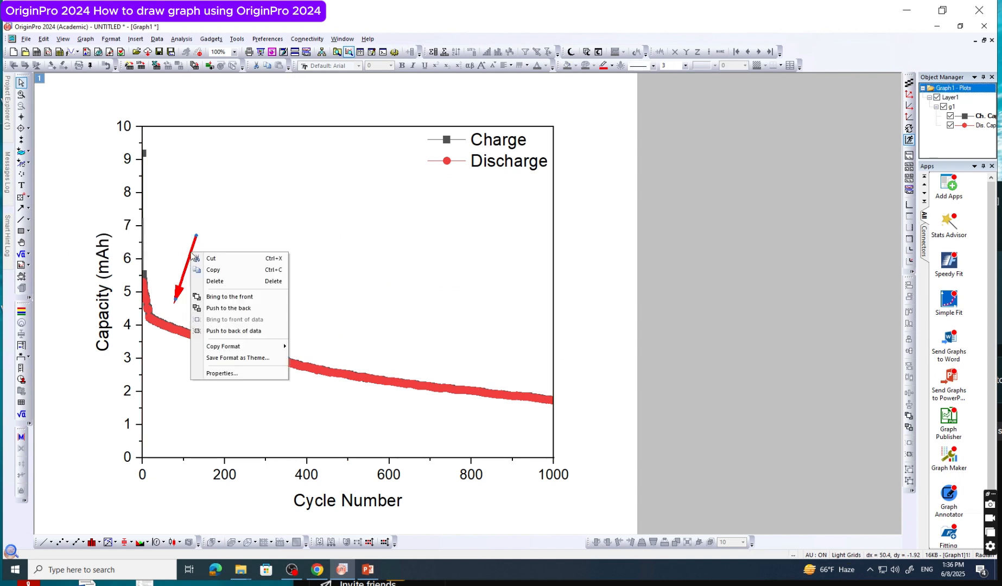
{"action": "left_click", "coordinate": [220, 281]}
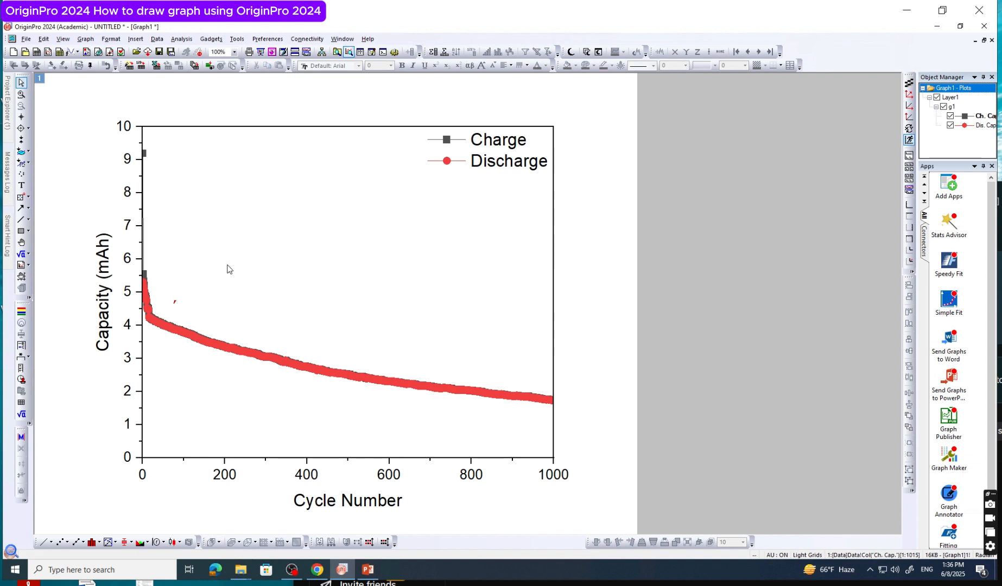
Add a trial text label "dfg" above the start of the curves, open its font choices, and delete the label
{"action": "left_click", "coordinate": [21, 185]}
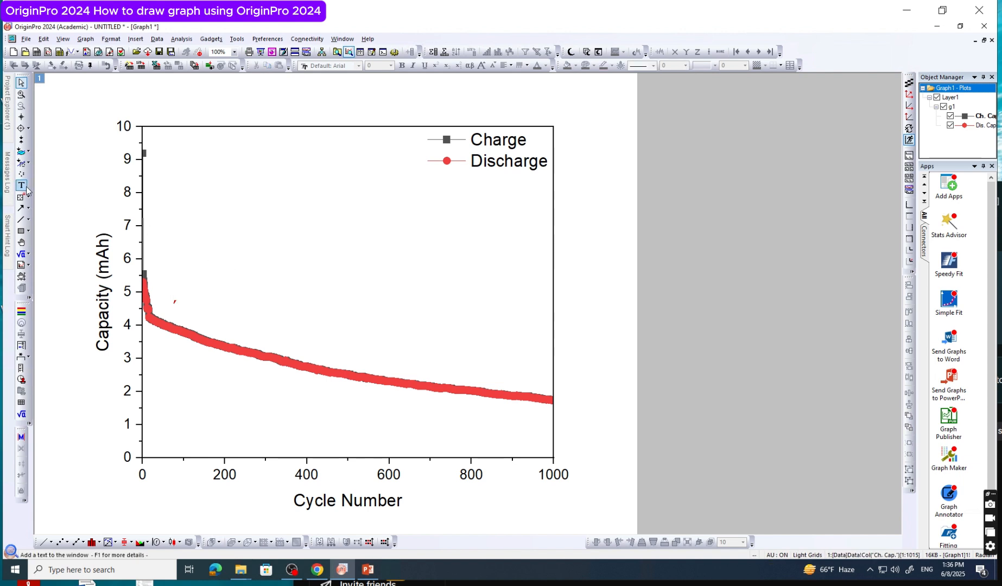
{"action": "left_click", "coordinate": [176, 257]}
{"action": "type", "text": "df"}
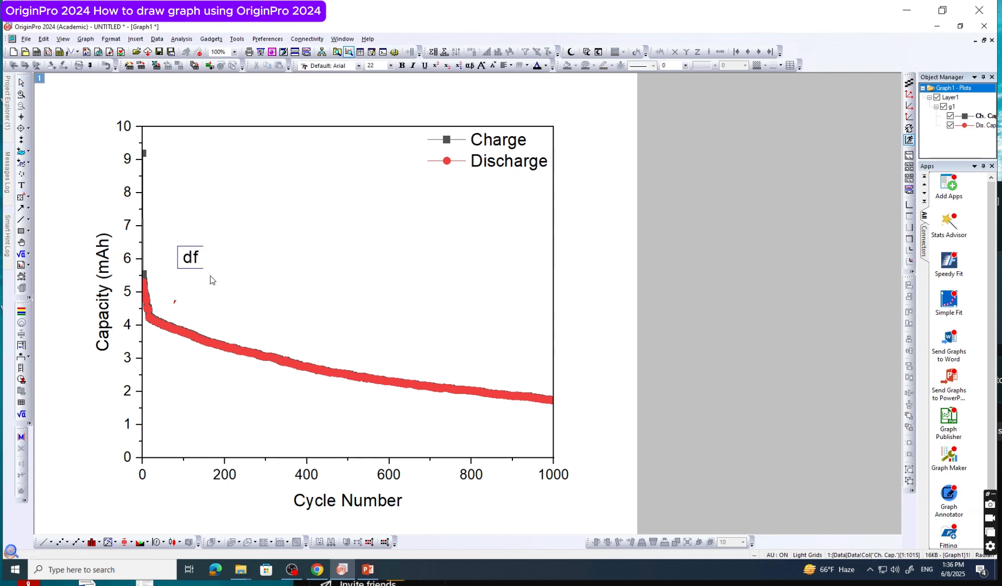
{"action": "type", "text": "g"}
{"action": "left_click", "coordinate": [253, 277]}
{"action": "left_click", "coordinate": [206, 264]}
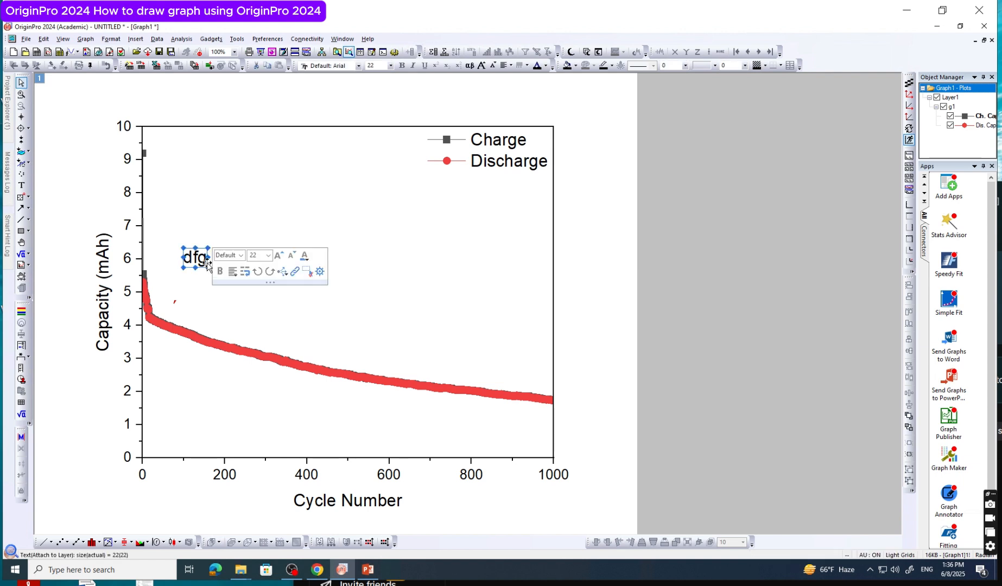
{"action": "left_click", "coordinate": [241, 256]}
{"action": "left_click", "coordinate": [241, 256]}
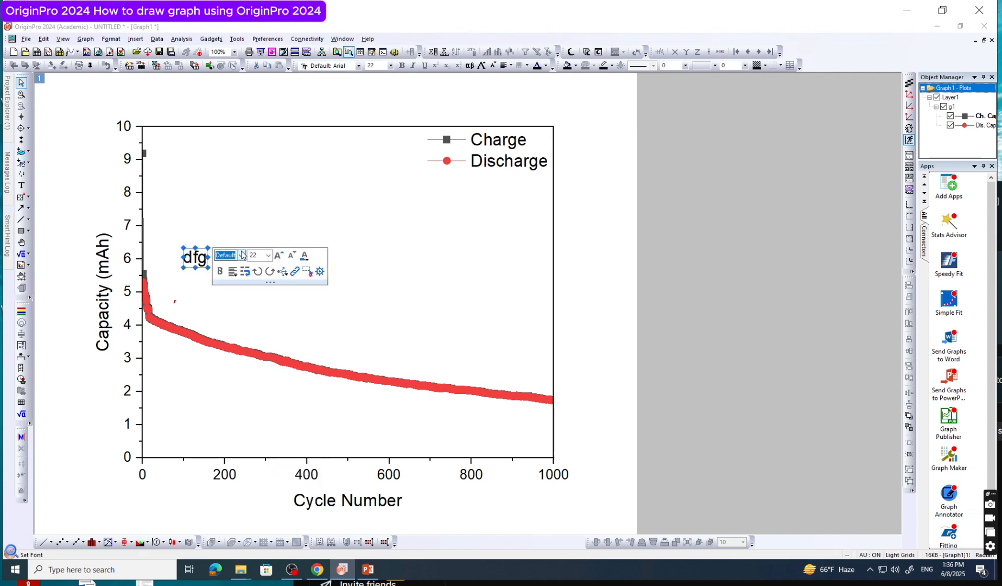
{"action": "key", "text": "Delete"}
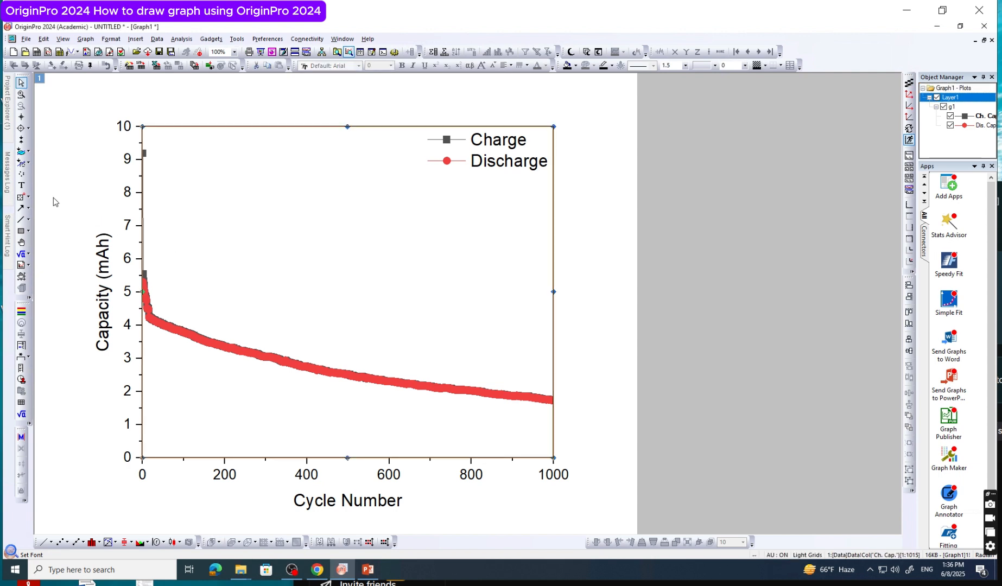
Create a separate Enlarged graph with an ROI box around the first cycles near the Y axis
{"action": "left_click", "coordinate": [21, 94]}
{"action": "left_click", "coordinate": [146, 260]}
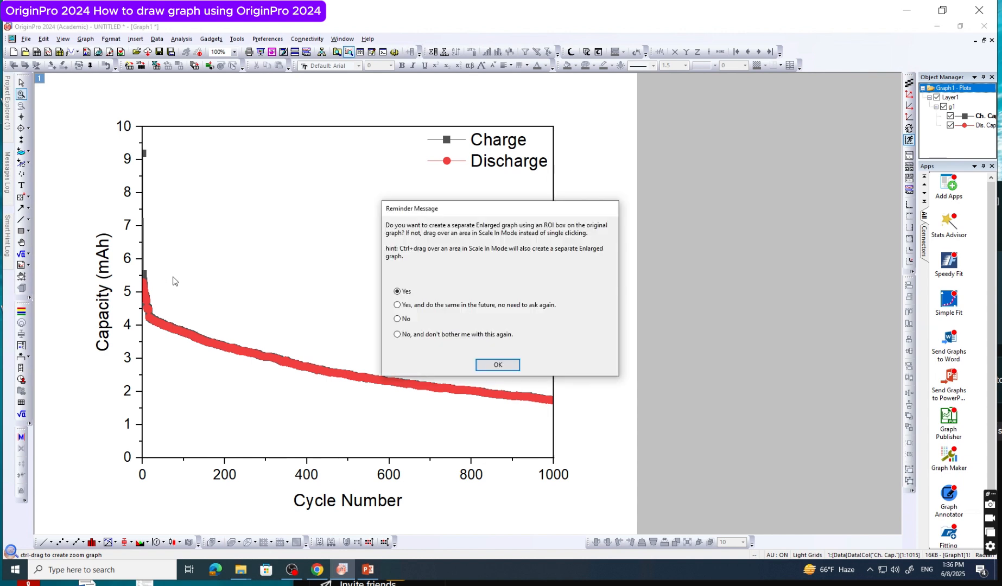
{"action": "left_click", "coordinate": [495, 364]}
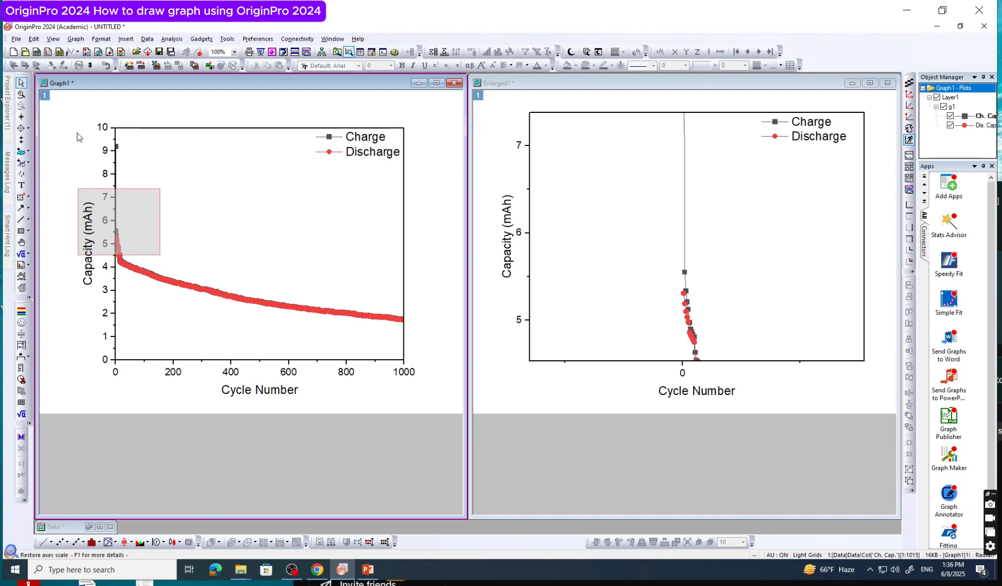
Delete the Enlarged1 graph window and maximize the Graph1 window
{"action": "left_click", "coordinate": [615, 267]}
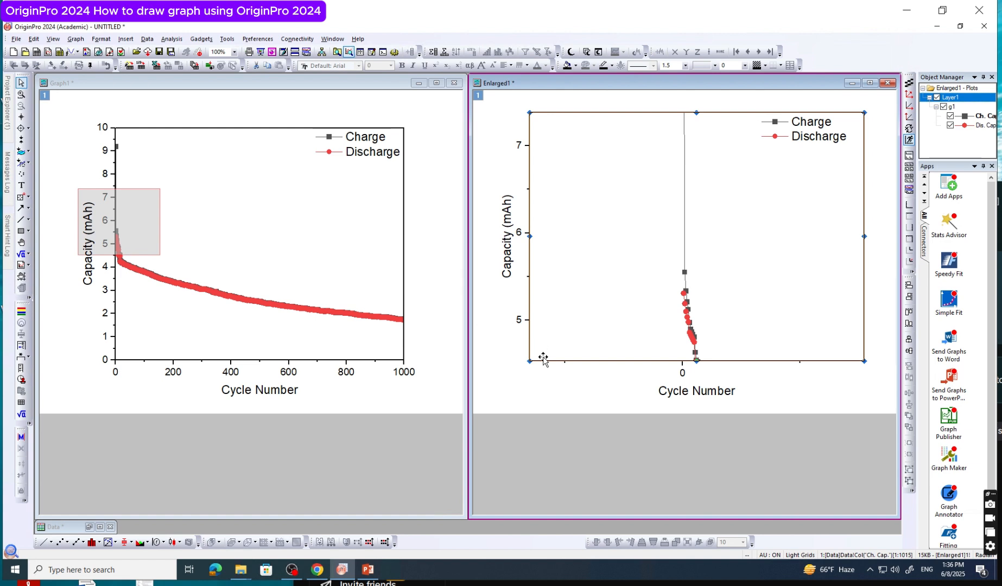
{"action": "left_click", "coordinate": [541, 404]}
{"action": "left_click", "coordinate": [280, 220]}
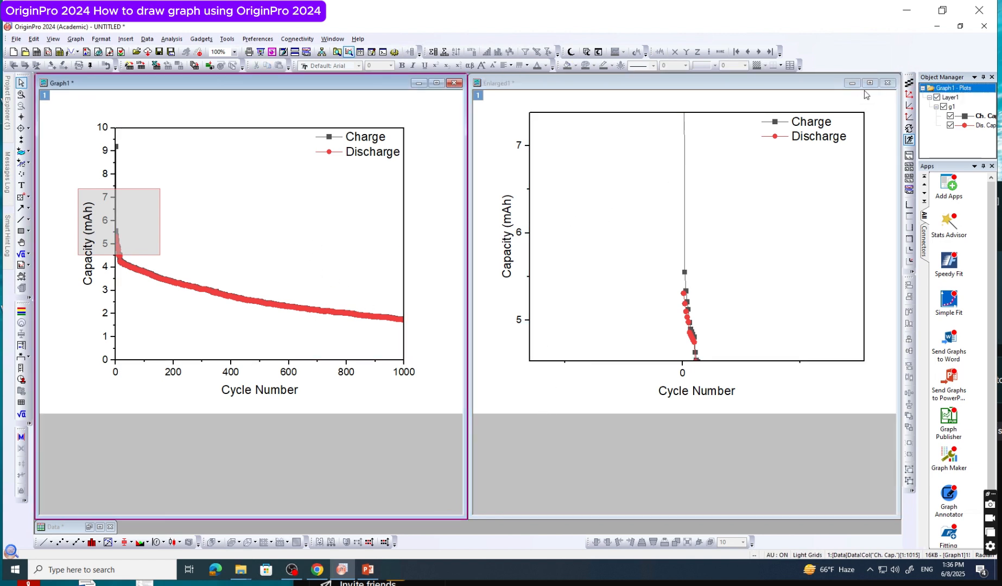
{"action": "left_click", "coordinate": [887, 83]}
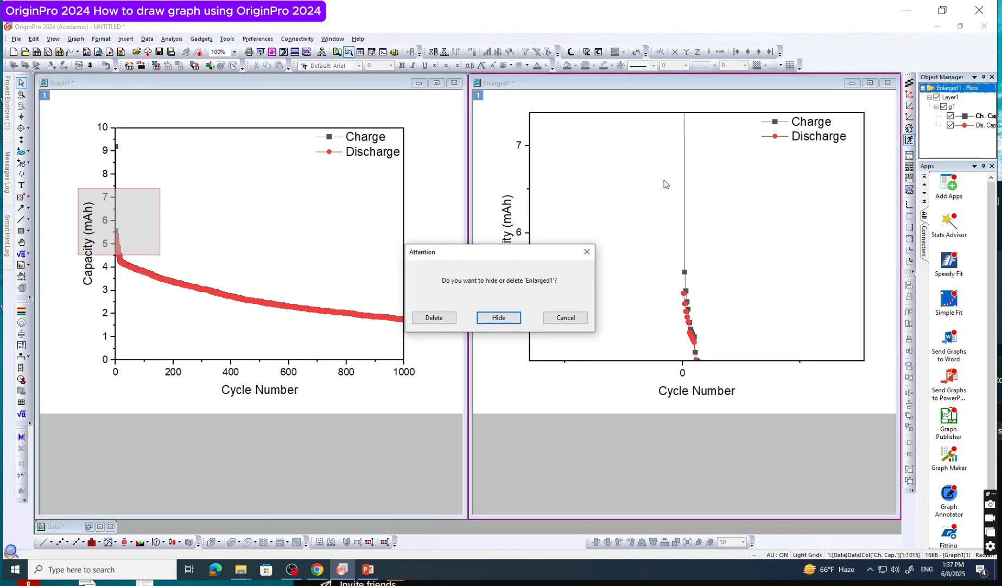
{"action": "left_click", "coordinate": [455, 320]}
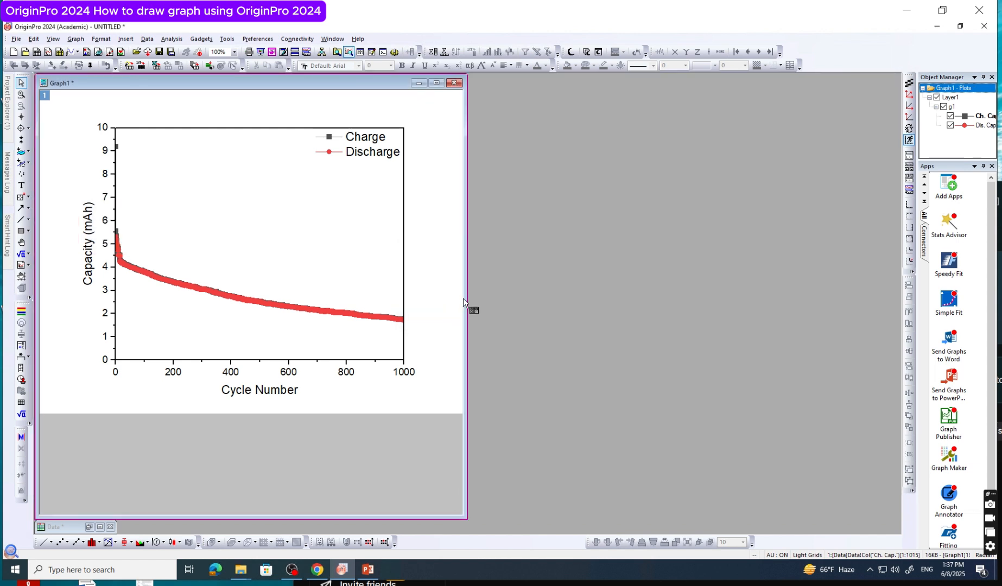
{"action": "left_click", "coordinate": [436, 83]}
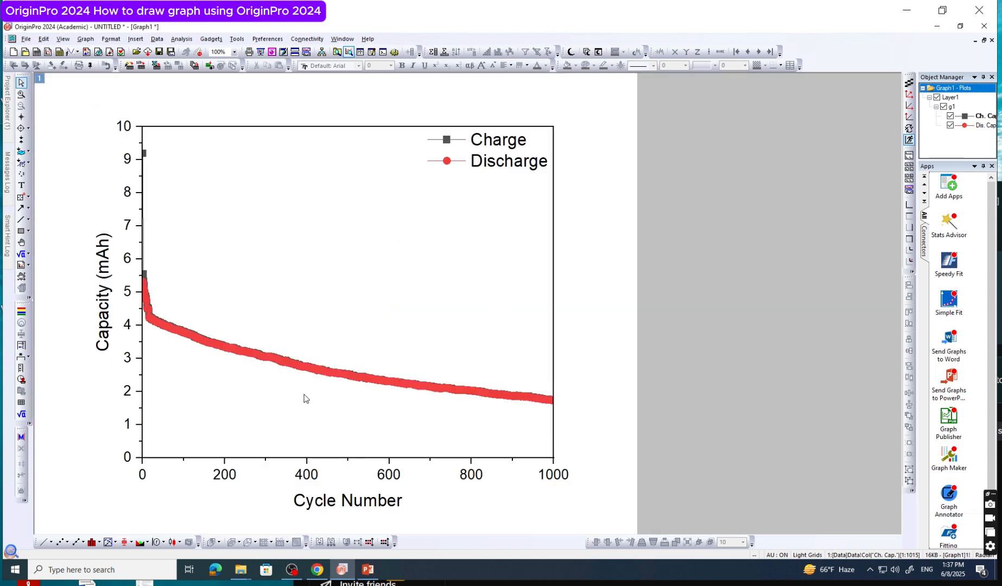
Set the edit mode of the Charge and Discharge plot group to Independent
{"action": "double_click", "coordinate": [284, 366]}
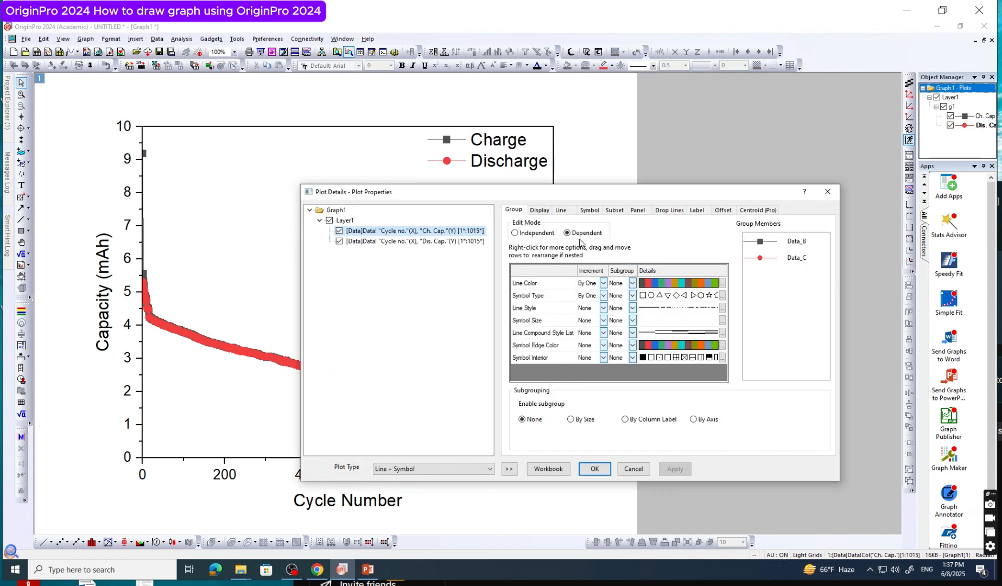
{"action": "left_click", "coordinate": [516, 235]}
{"action": "left_click", "coordinate": [596, 468]}
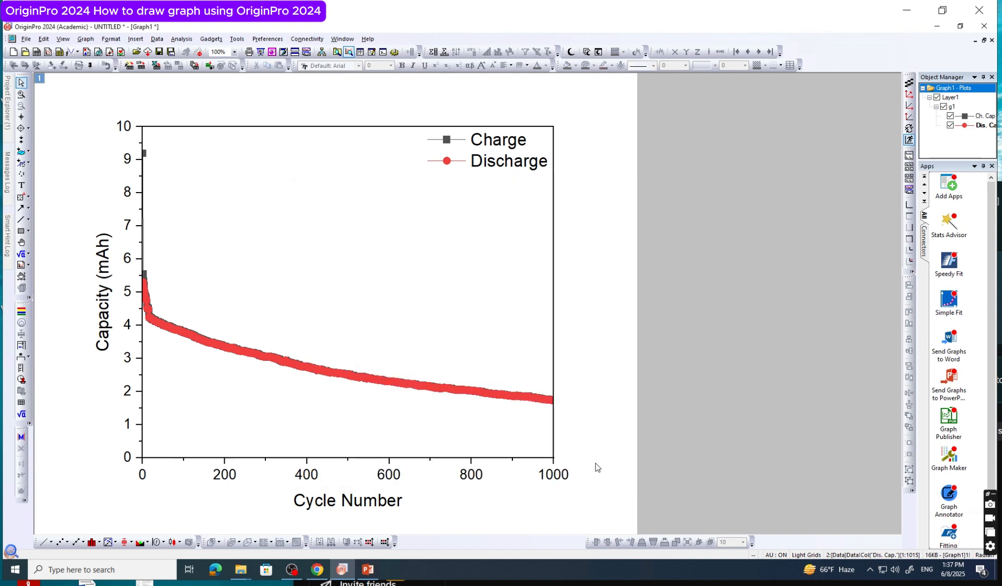
Change the Charge (Ch. Cap.) plot symbol to an open square and view its symbol size choices
{"action": "double_click", "coordinate": [257, 356]}
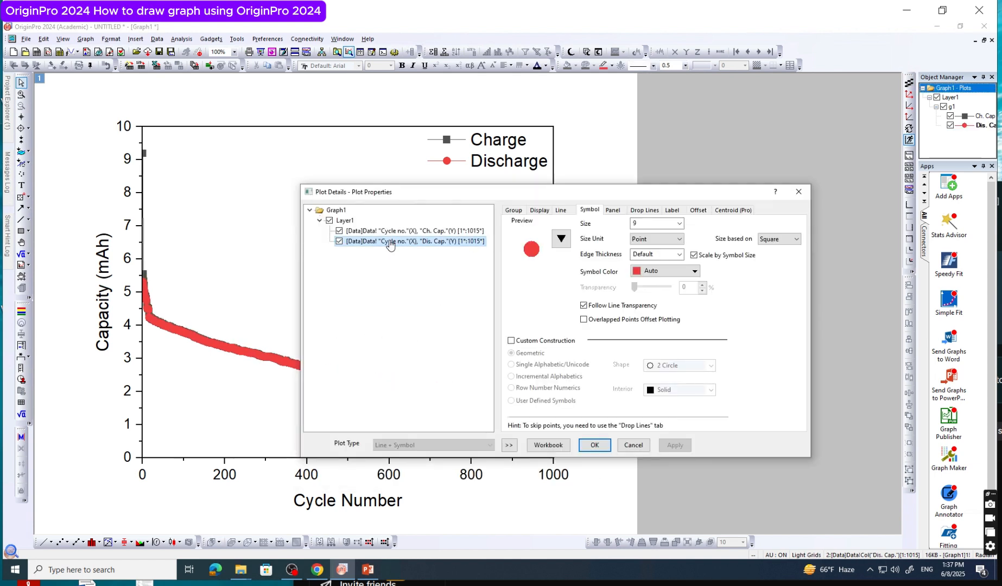
{"action": "left_click", "coordinate": [388, 231]}
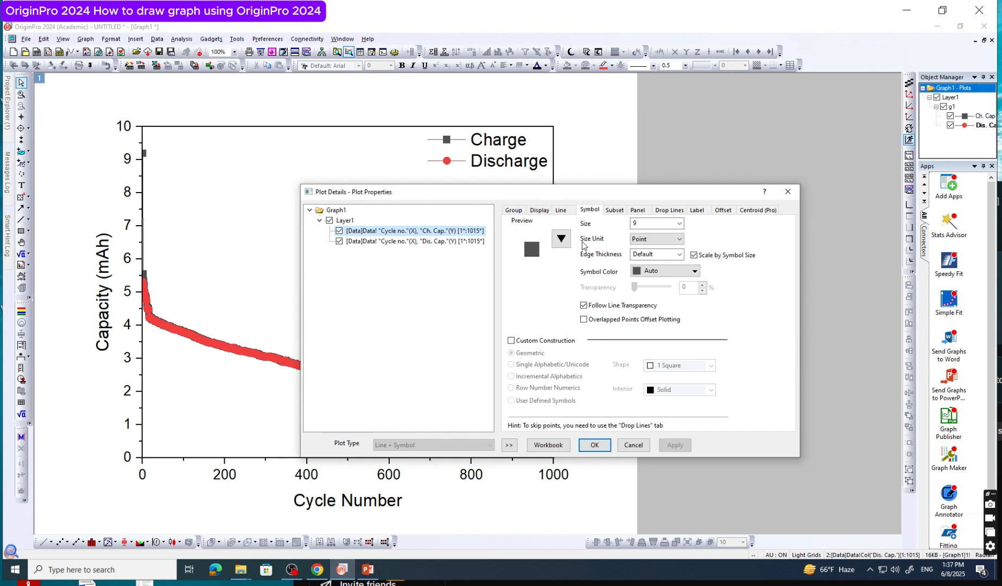
{"action": "left_click", "coordinate": [561, 239]}
{"action": "left_click", "coordinate": [512, 256]}
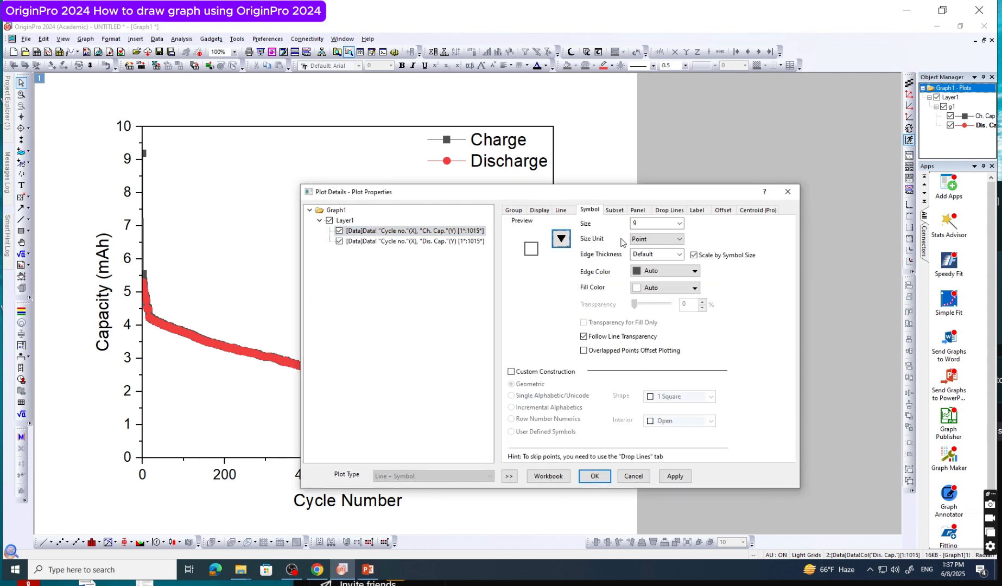
{"action": "left_click", "coordinate": [680, 223]}
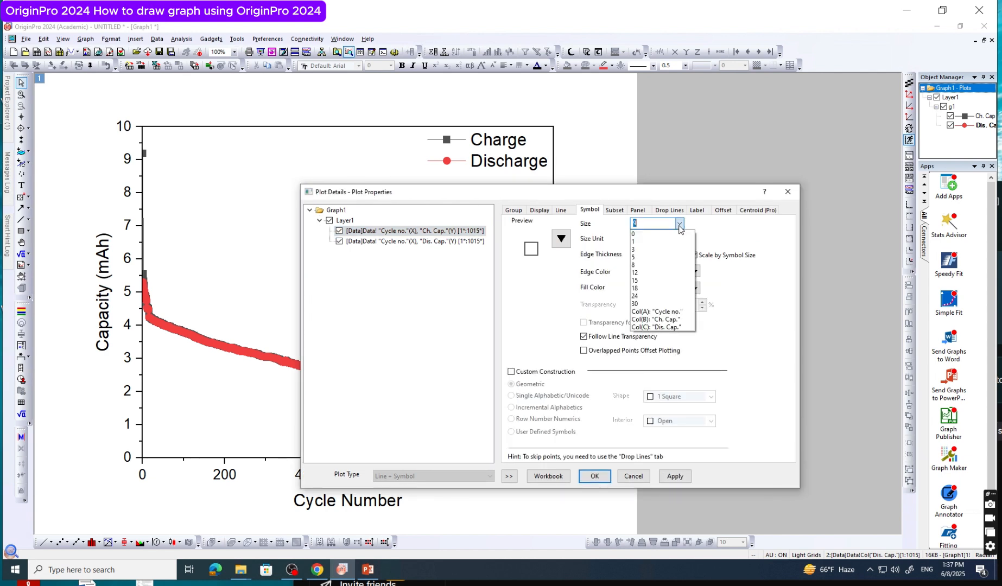
{"action": "left_click", "coordinate": [707, 223]}
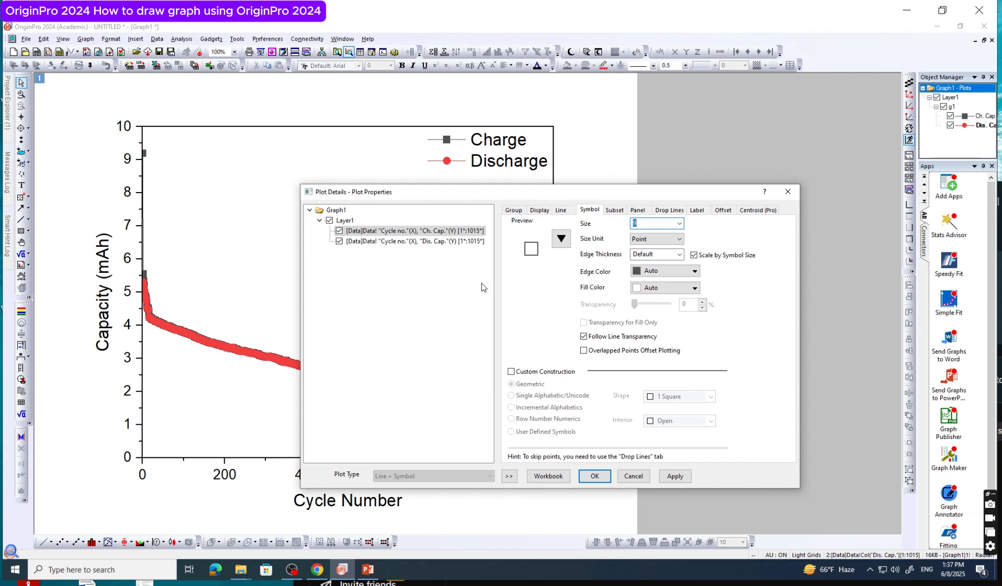
Change the Discharge (Dis. Cap.) plot symbol to a solid square and accept the plot changes
{"action": "left_click", "coordinate": [450, 243]}
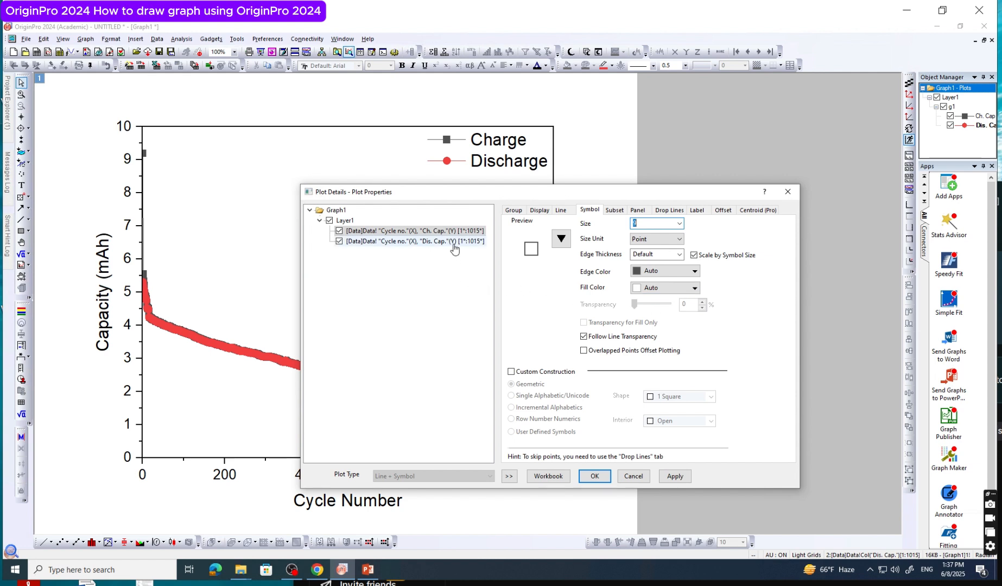
{"action": "left_click", "coordinate": [560, 239]}
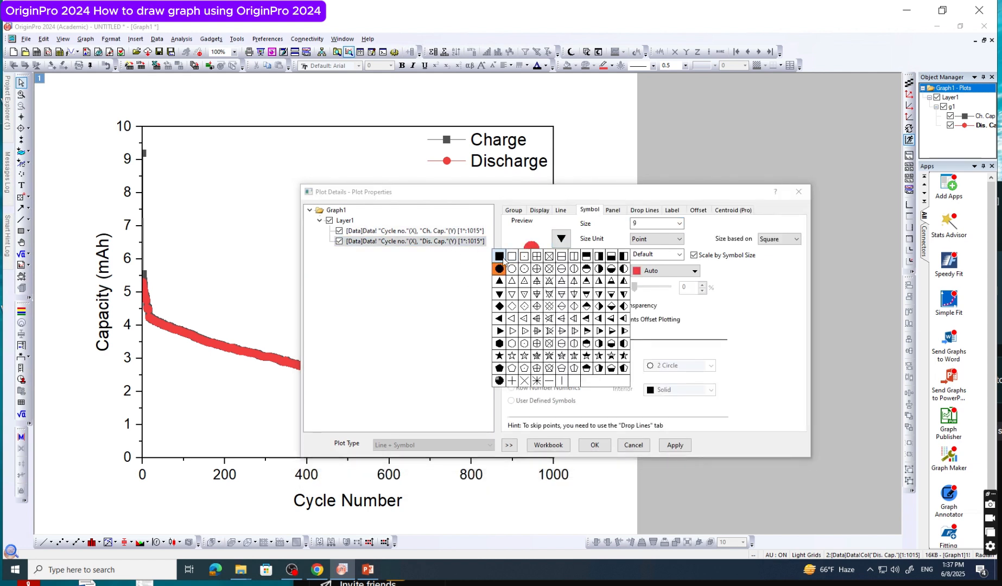
{"action": "left_click", "coordinate": [511, 257]}
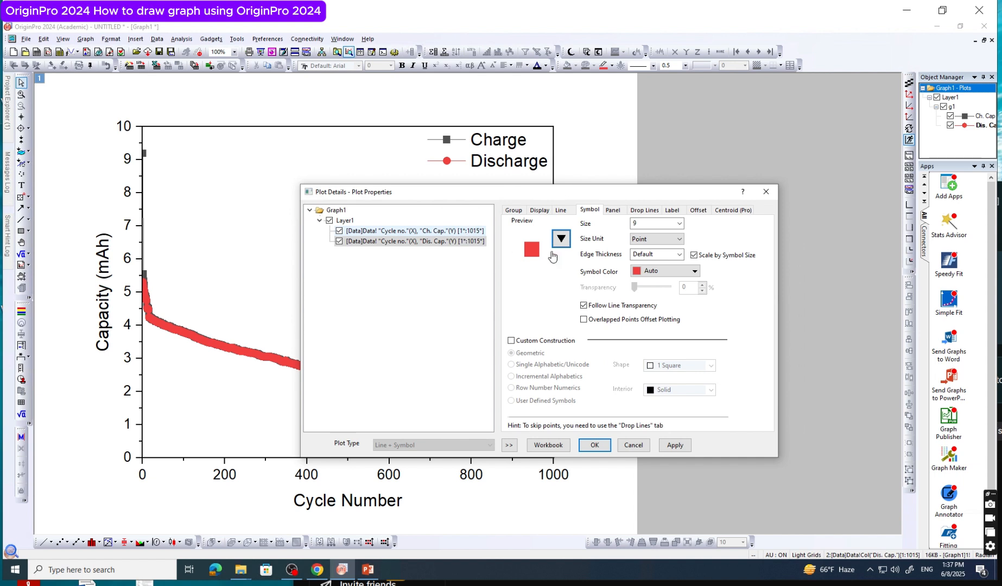
{"action": "left_click", "coordinate": [466, 231]}
{"action": "left_click", "coordinate": [471, 247]}
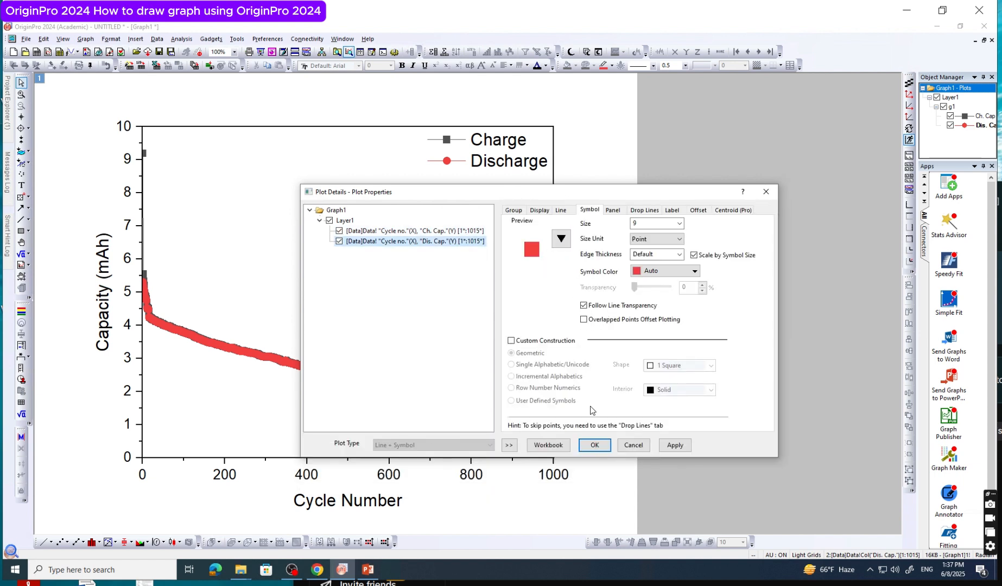
{"action": "left_click", "coordinate": [595, 446]}
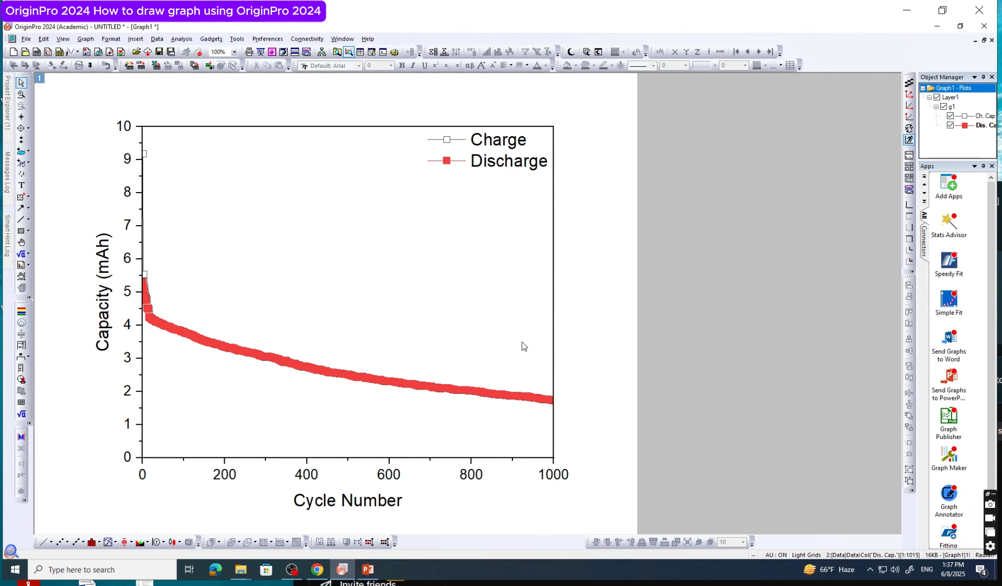
Copy the whole graph page to the clipboard and switch to PowerPoint
{"action": "right_click", "coordinate": [599, 296]}
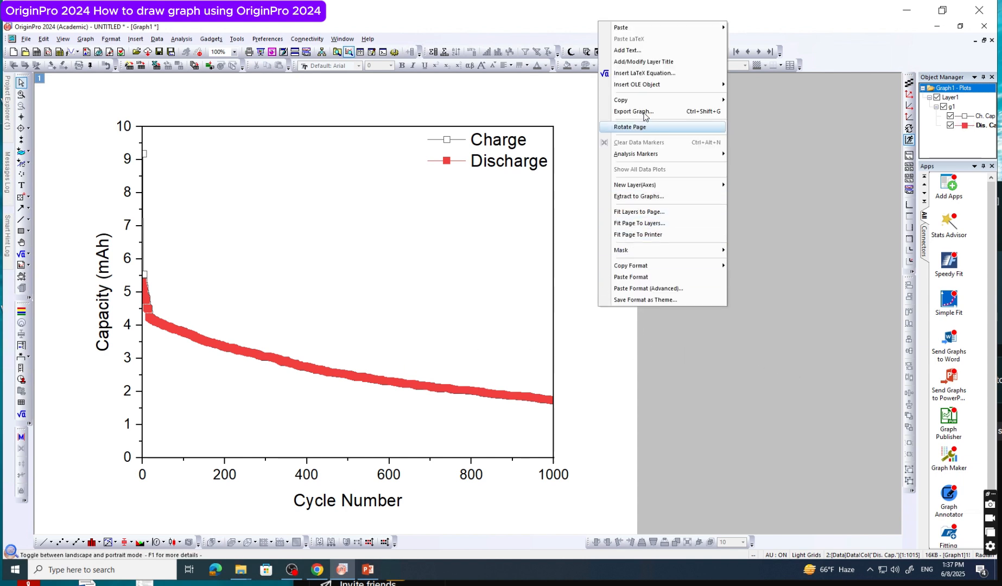
{"action": "mouse_move", "coordinate": [646, 101]}
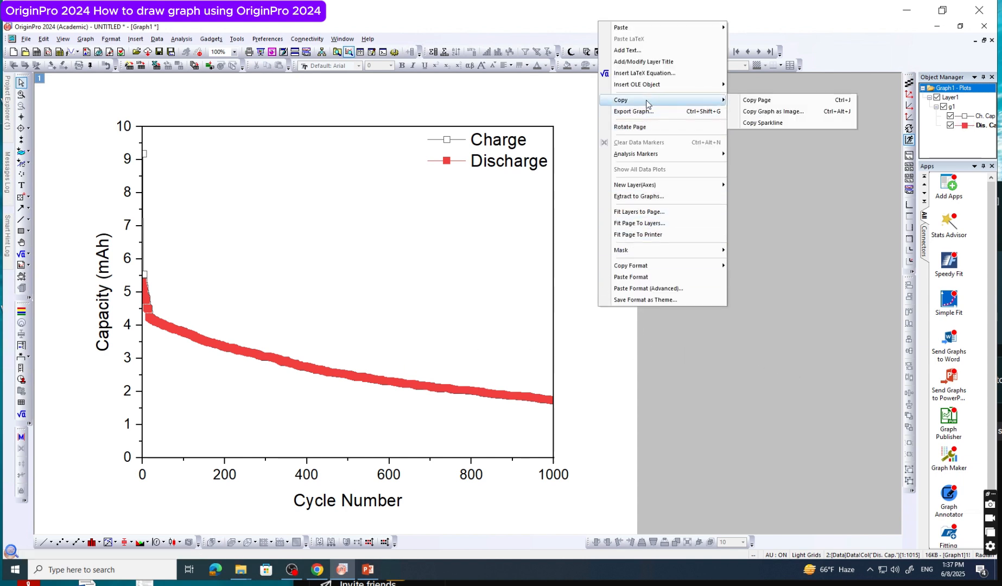
{"action": "left_click", "coordinate": [763, 101]}
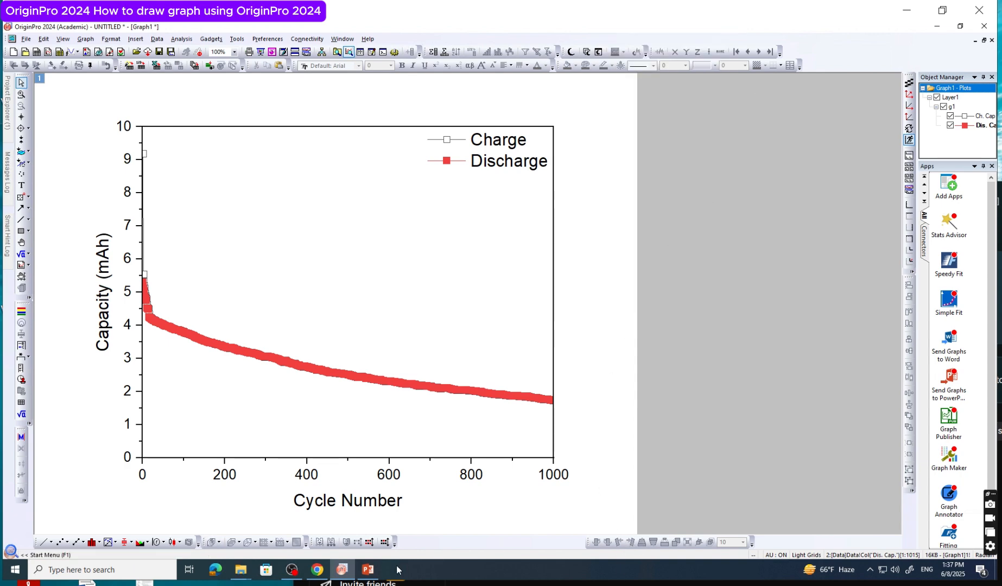
{"action": "left_click", "coordinate": [368, 570]}
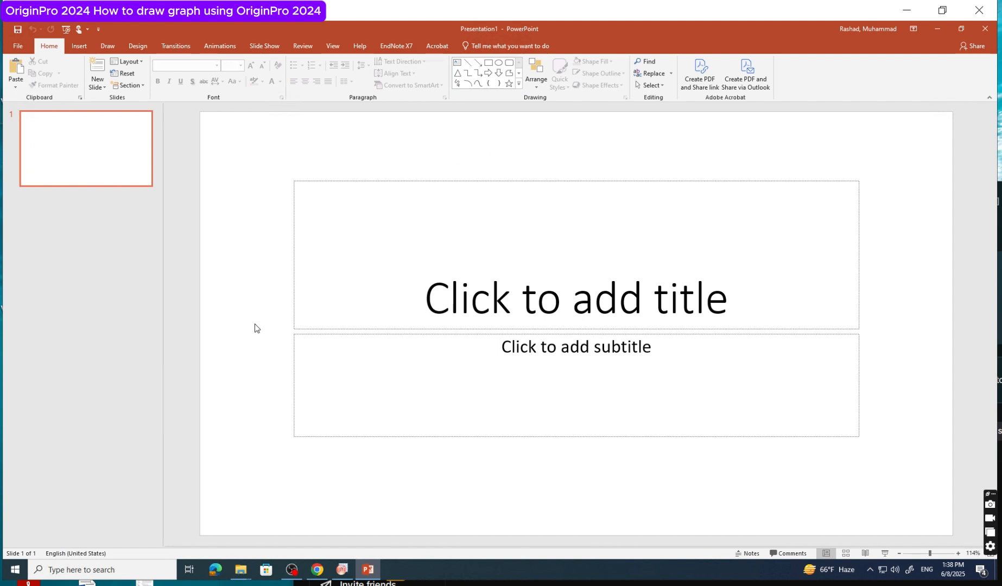
Paste the copied graph onto the title slide as an editable object and shift it slightly left
{"action": "right_click", "coordinate": [255, 325]}
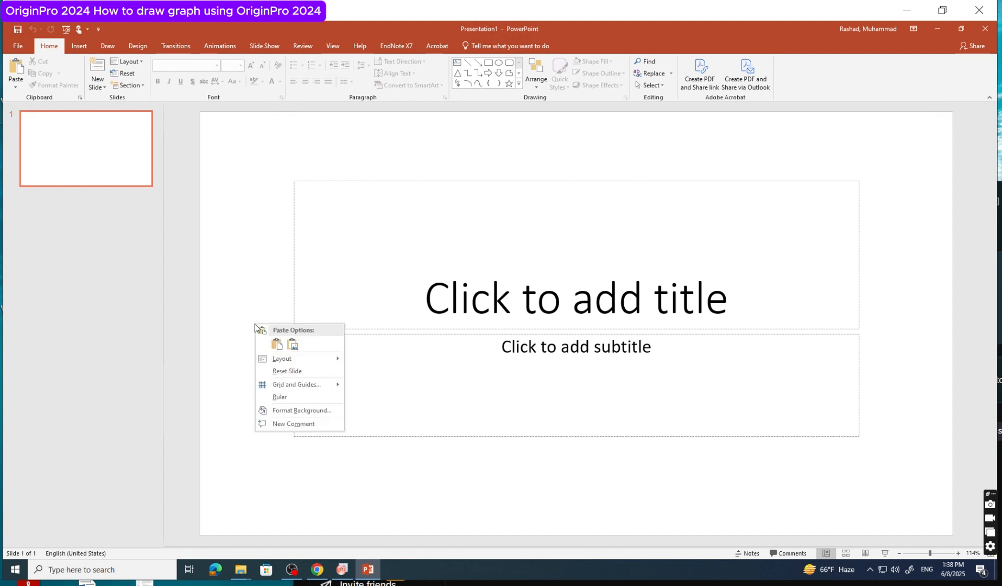
{"action": "left_click", "coordinate": [278, 345]}
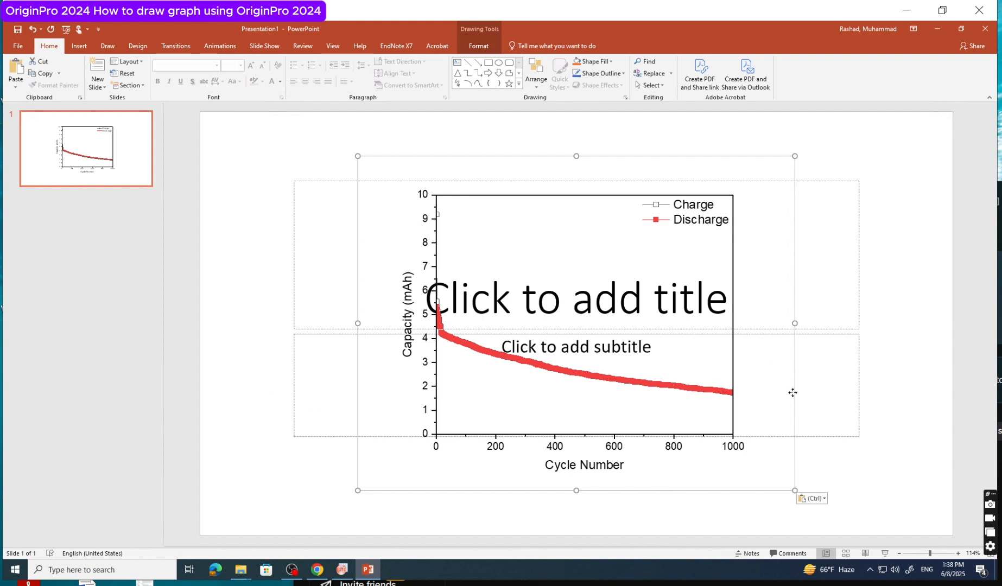
{"action": "left_click_drag", "start_coordinate": [793, 392], "coordinate": [712, 360]}
Delete the empty subtitle and title placeholders from the slide
{"action": "left_click", "coordinate": [841, 339]}
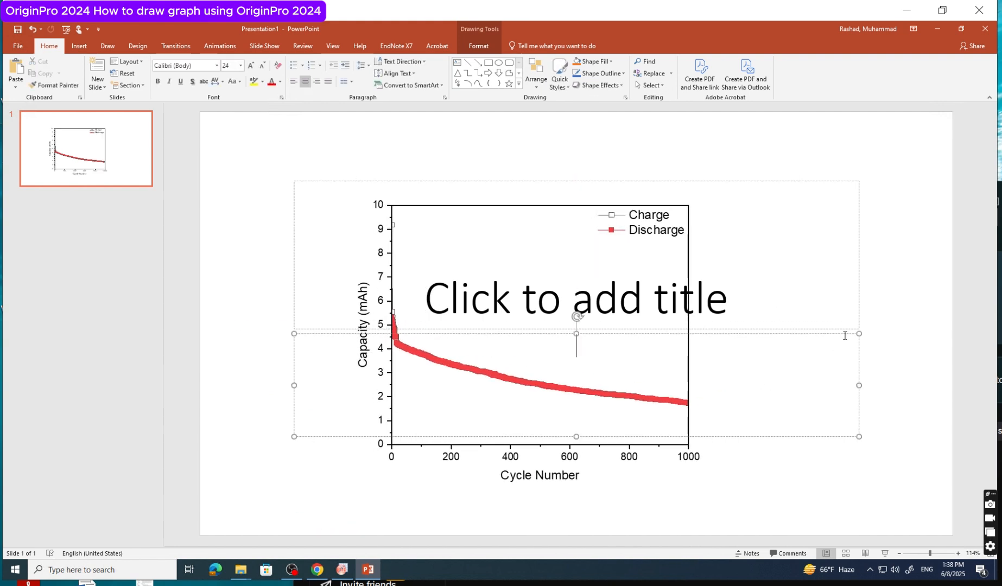
{"action": "left_click", "coordinate": [845, 334]}
{"action": "key", "text": "Delete"}
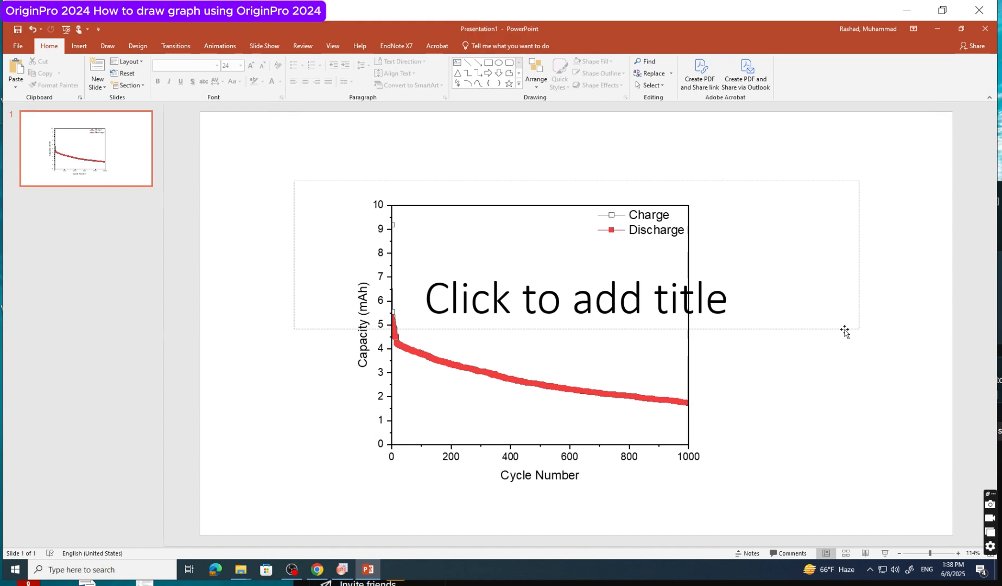
{"action": "left_click", "coordinate": [845, 330]}
{"action": "key", "text": "Delete"}
Move the pasted graph to the left half of the slide and deselect it
{"action": "left_click", "coordinate": [671, 320]}
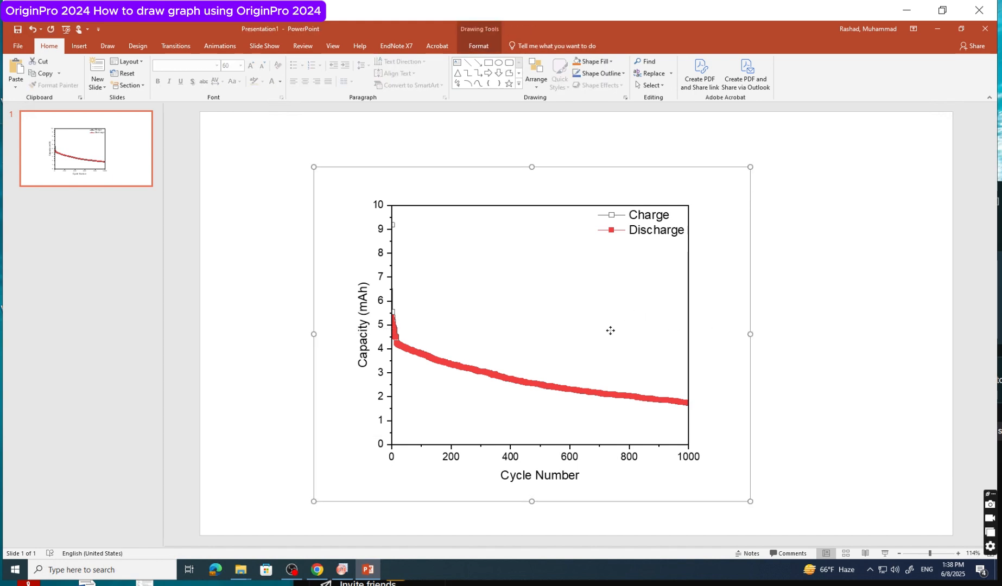
{"action": "left_click_drag", "start_coordinate": [645, 329], "coordinate": [517, 299]}
{"action": "left_click", "coordinate": [688, 333]}
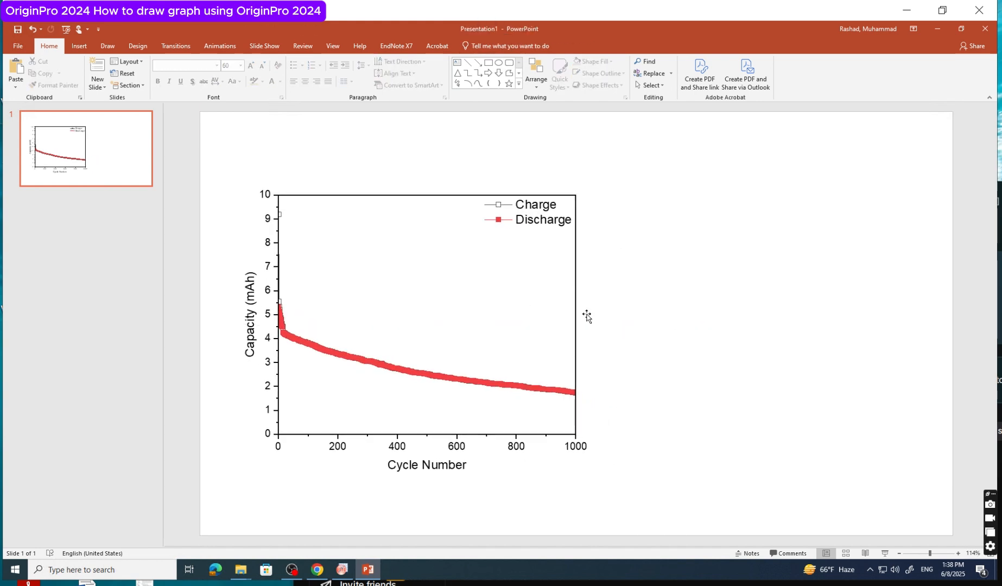
Open the embedded graph in OriginPro from the slide, close it again and deselect the graph
{"action": "left_click", "coordinate": [547, 305]}
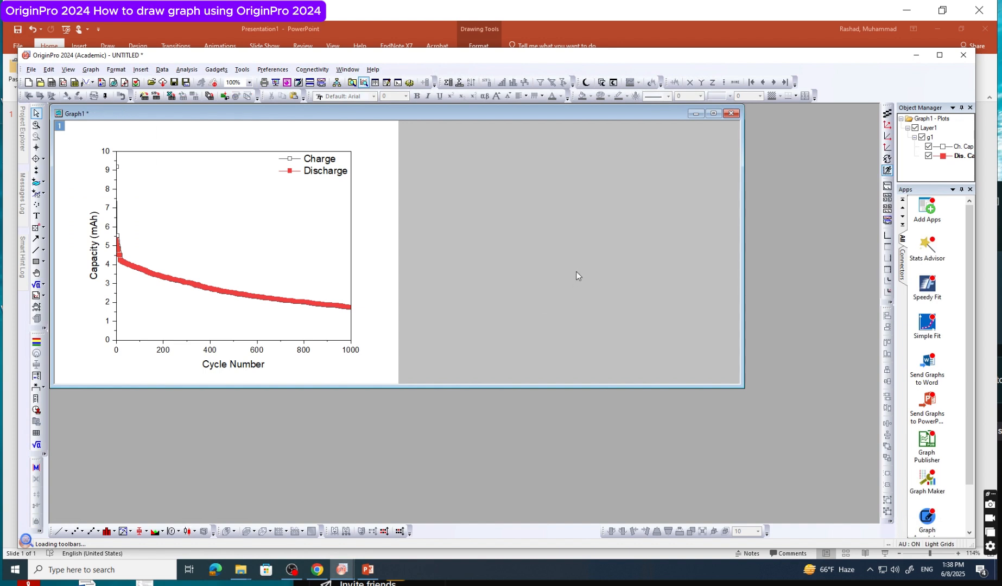
{"action": "left_click", "coordinate": [958, 60]}
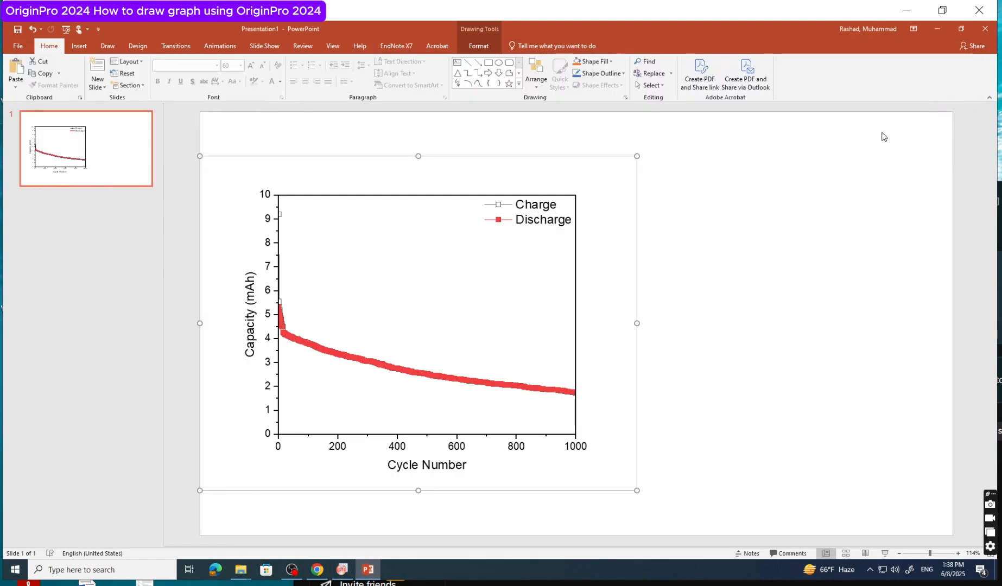
{"action": "left_click", "coordinate": [718, 273]}
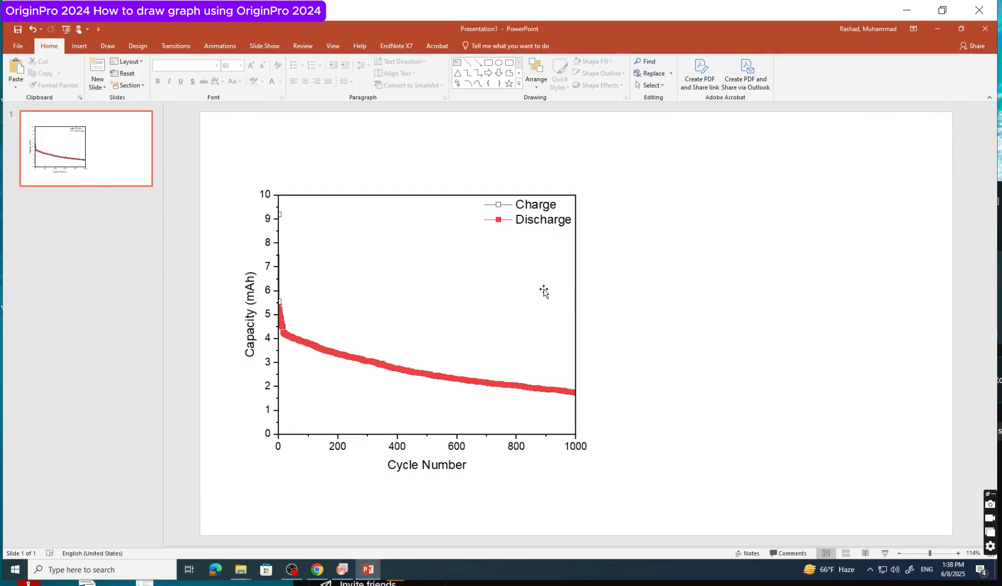
View the embedded graph's object options and delete the graph from the slide
{"action": "left_click", "coordinate": [544, 291]}
{"action": "right_click", "coordinate": [544, 288]}
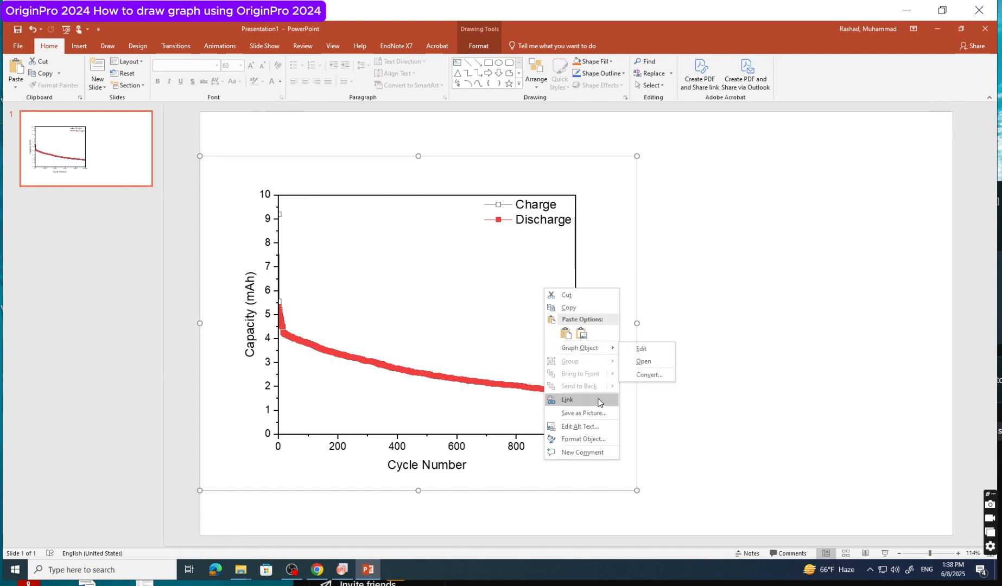
{"action": "left_click", "coordinate": [511, 257]}
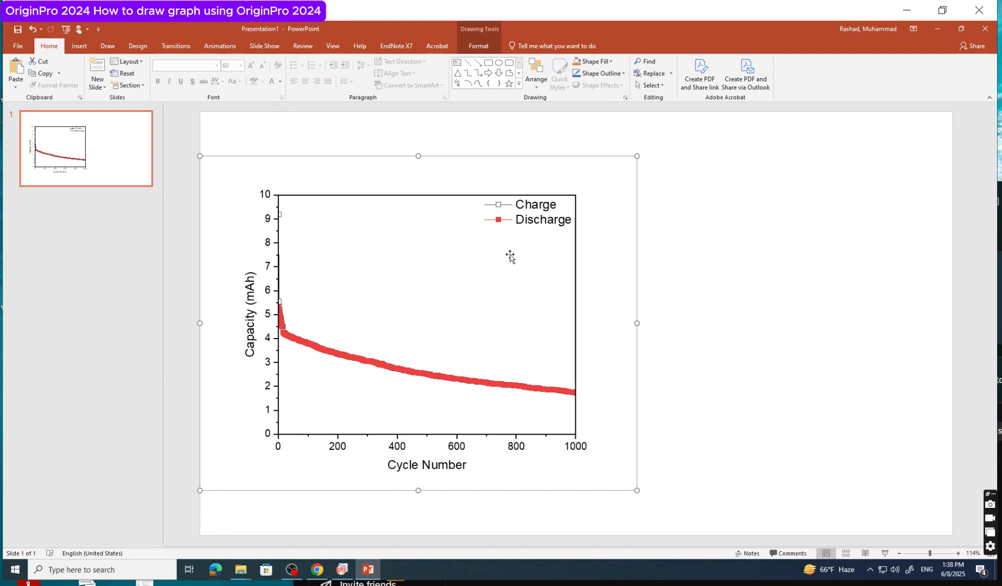
{"action": "key", "text": "Delete"}
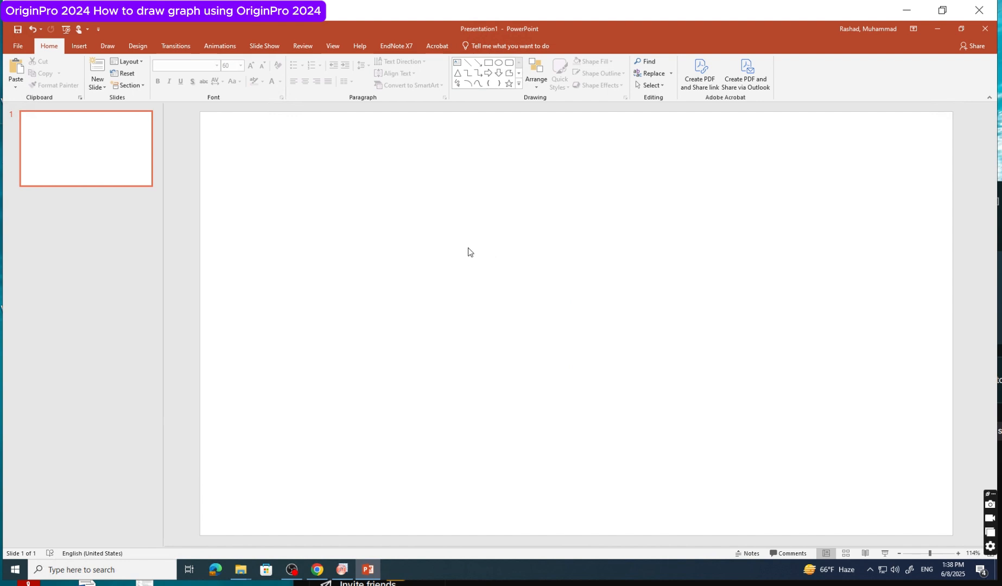
Paste the copied graph as a picture on the blank slide and delete the picture
{"action": "right_click", "coordinate": [469, 248]}
{"action": "left_click", "coordinate": [505, 268]}
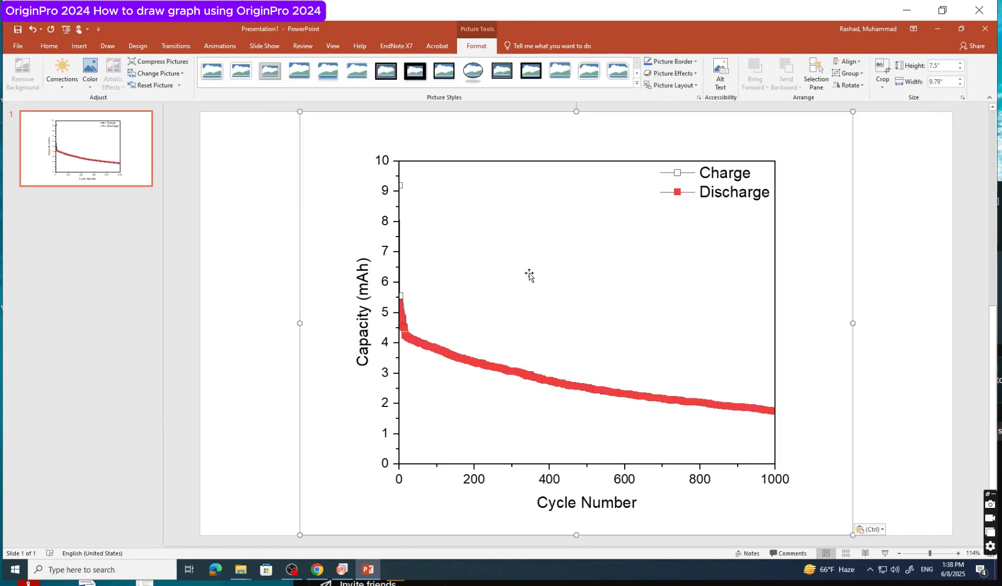
{"action": "left_click", "coordinate": [890, 175]}
{"action": "left_click", "coordinate": [738, 246]}
{"action": "key", "text": "Delete"}
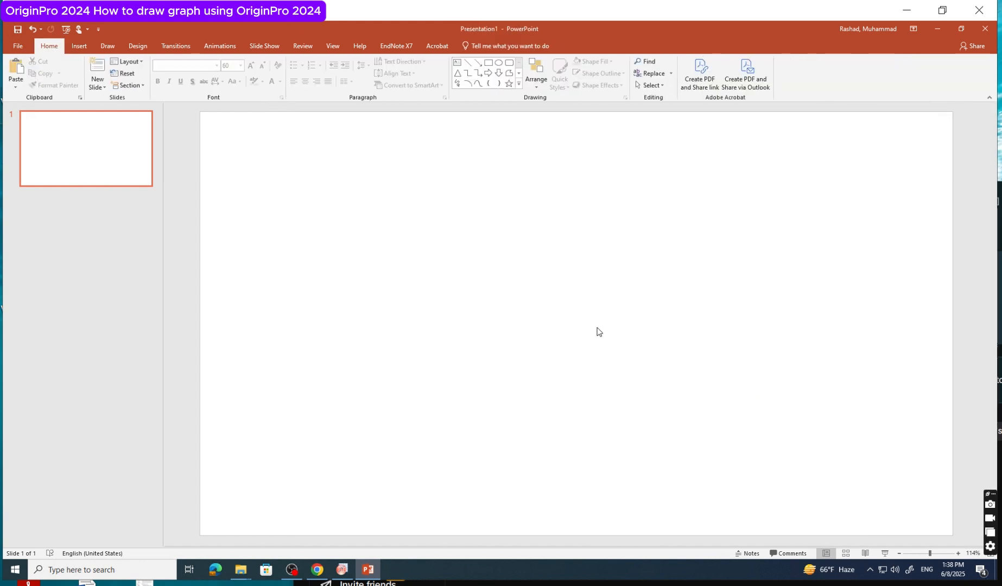
Switch to OriginPro, review the settings of the Send Graphs to PowerPoint app and close it without sending the graph
{"action": "left_click", "coordinate": [342, 569]}
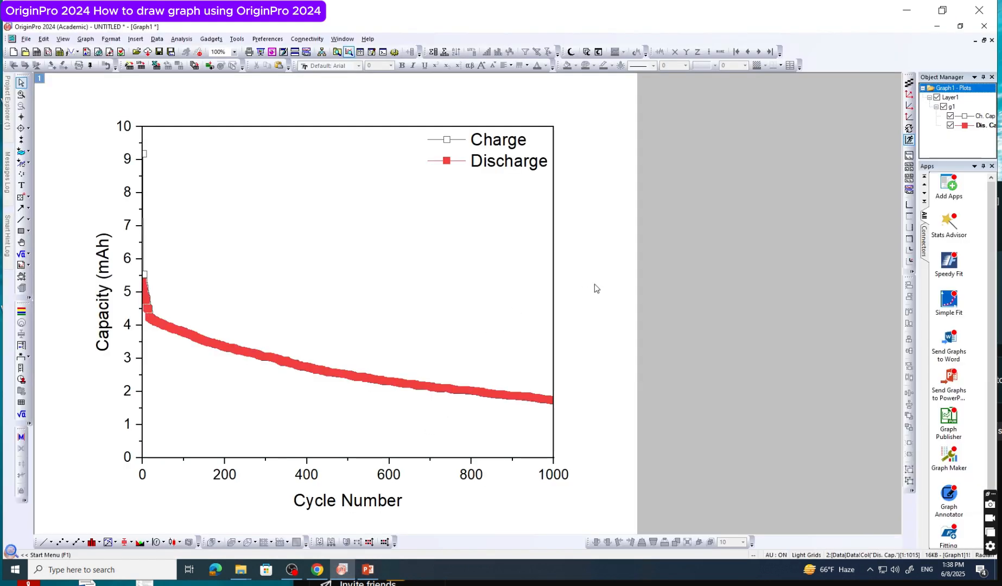
{"action": "left_click", "coordinate": [508, 308]}
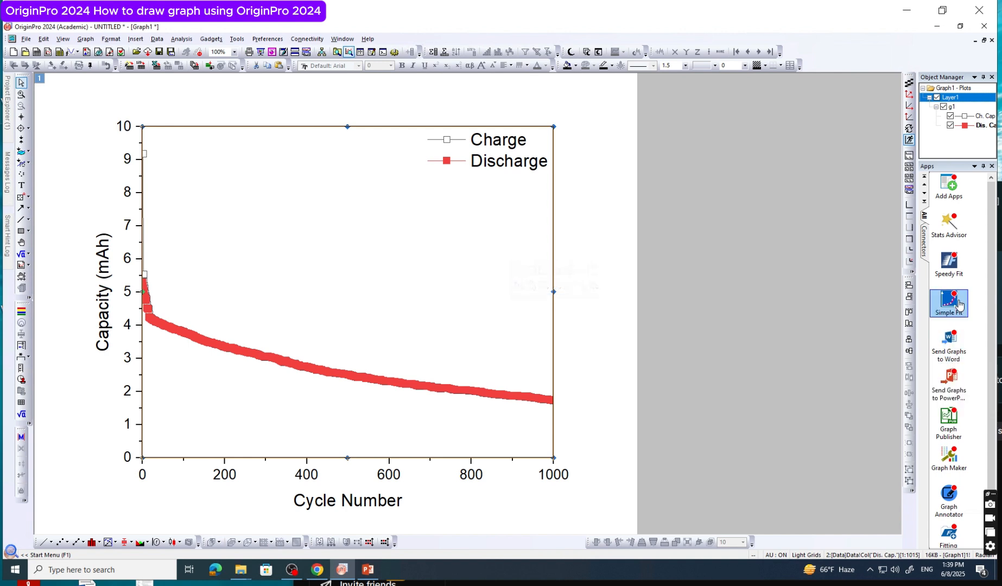
{"action": "left_click", "coordinate": [962, 383]}
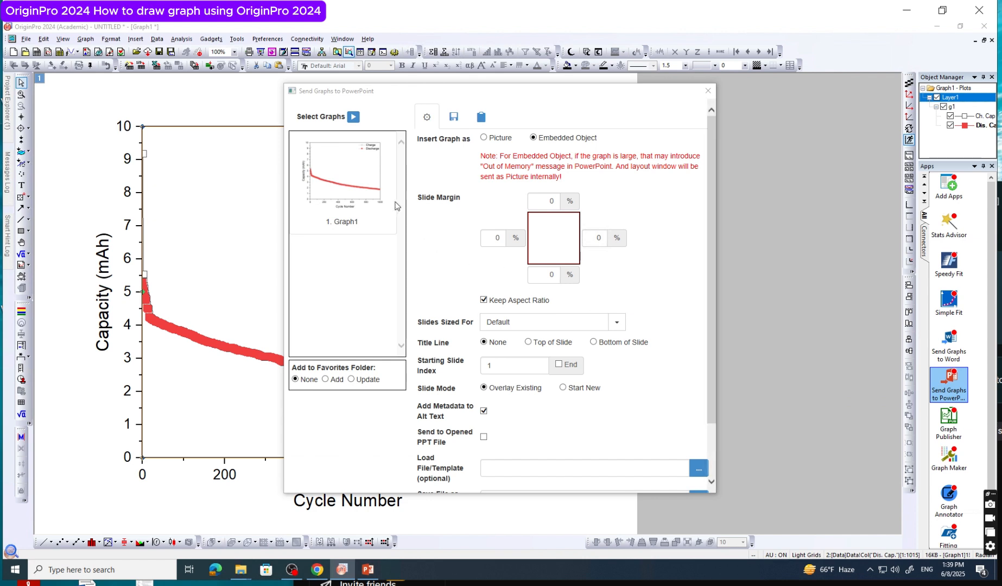
{"action": "scroll", "coordinate": [604, 378], "scroll_direction": "down", "scroll_amount": 1}
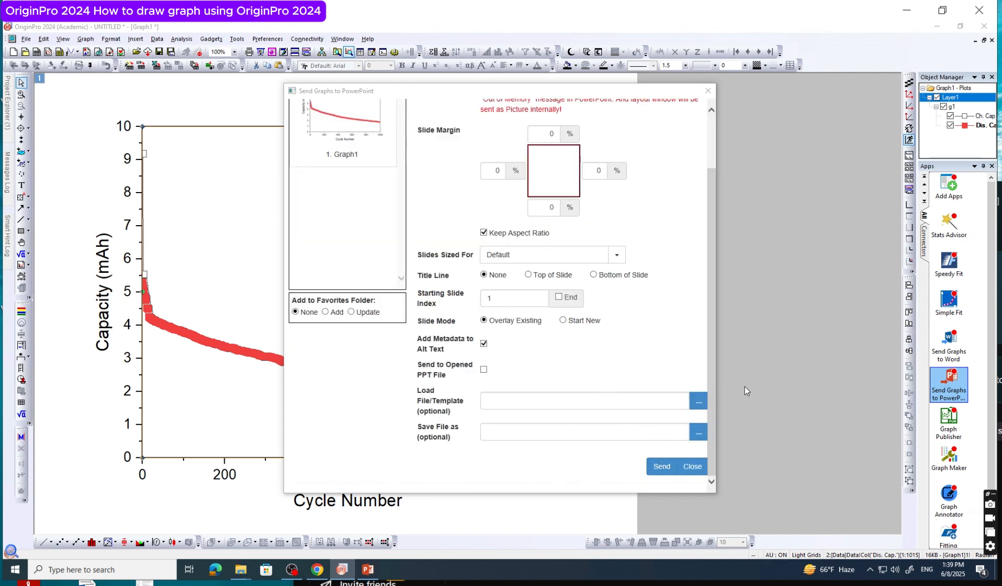
{"action": "left_click", "coordinate": [697, 470]}
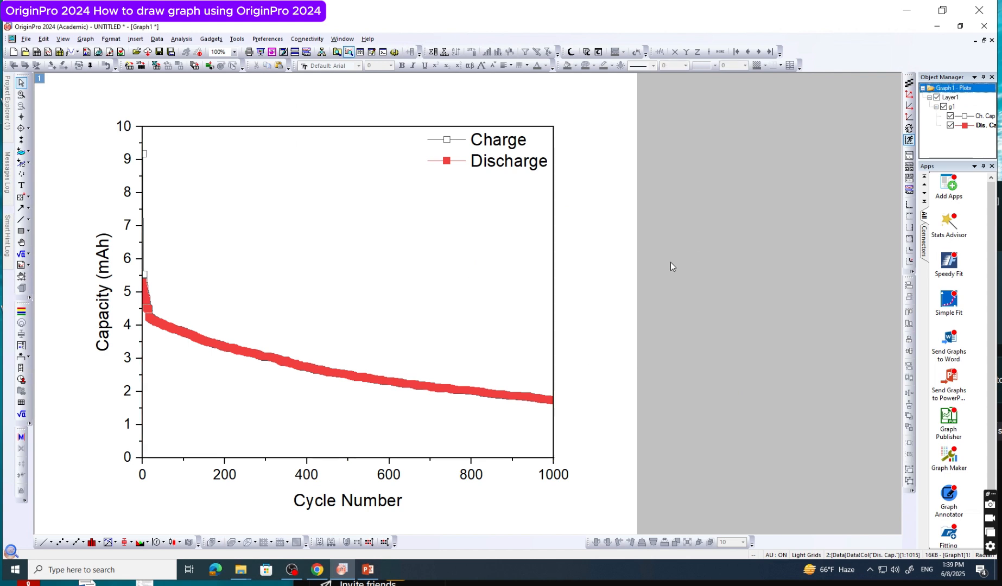
View the copy and export commands available for the graph page and dismiss them
{"action": "right_click", "coordinate": [567, 294]}
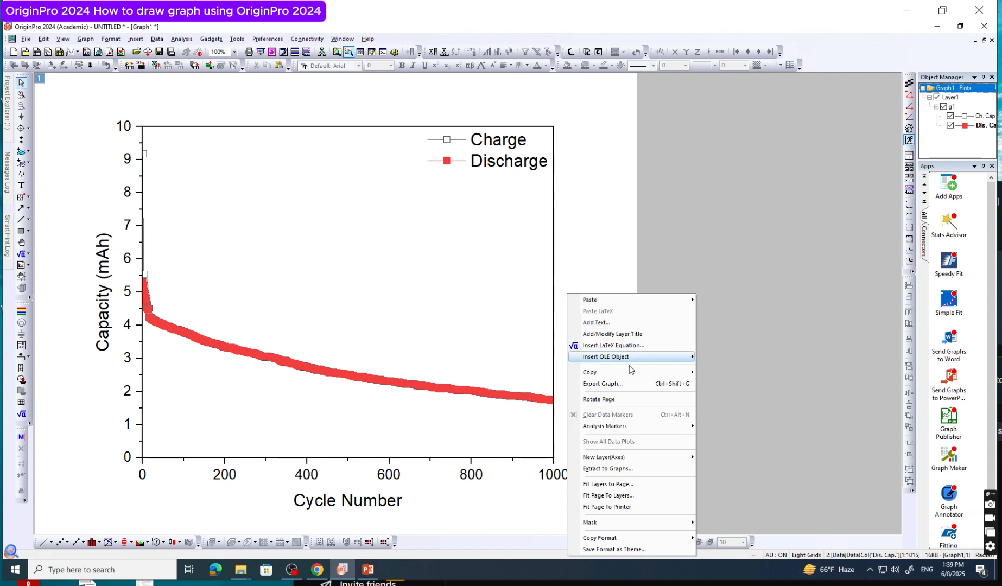
{"action": "mouse_move", "coordinate": [631, 375]}
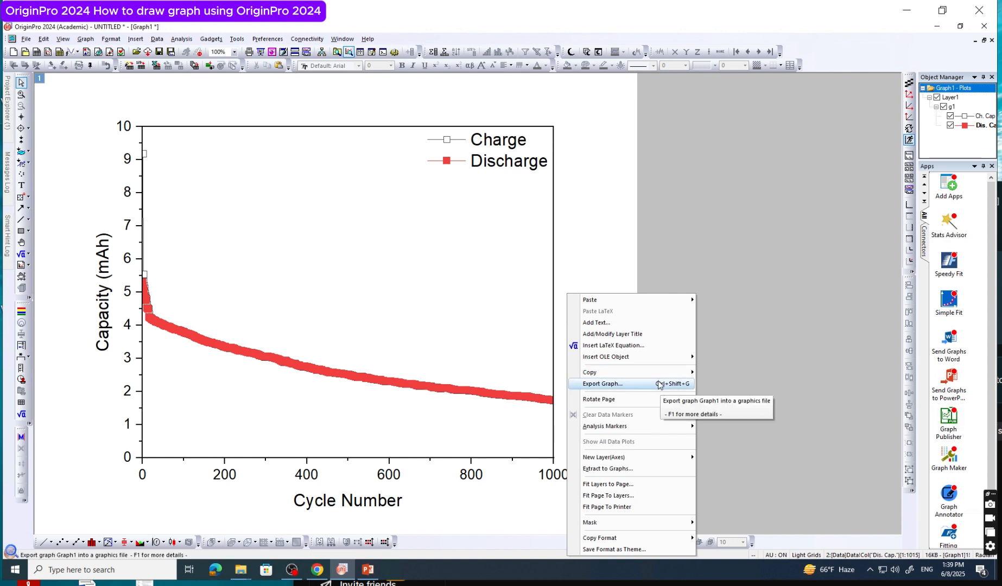
{"action": "mouse_move", "coordinate": [642, 471]}
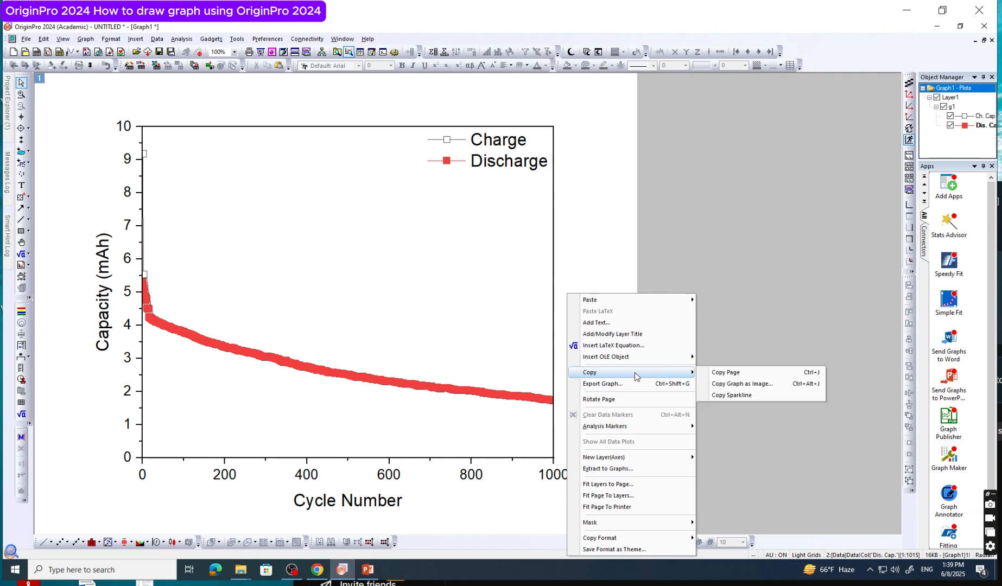
{"action": "left_click", "coordinate": [582, 236]}
Set up a PNG export of the graph with the file name "name", check the image type and DPI choices, and cancel the export
{"action": "right_click", "coordinate": [595, 223]}
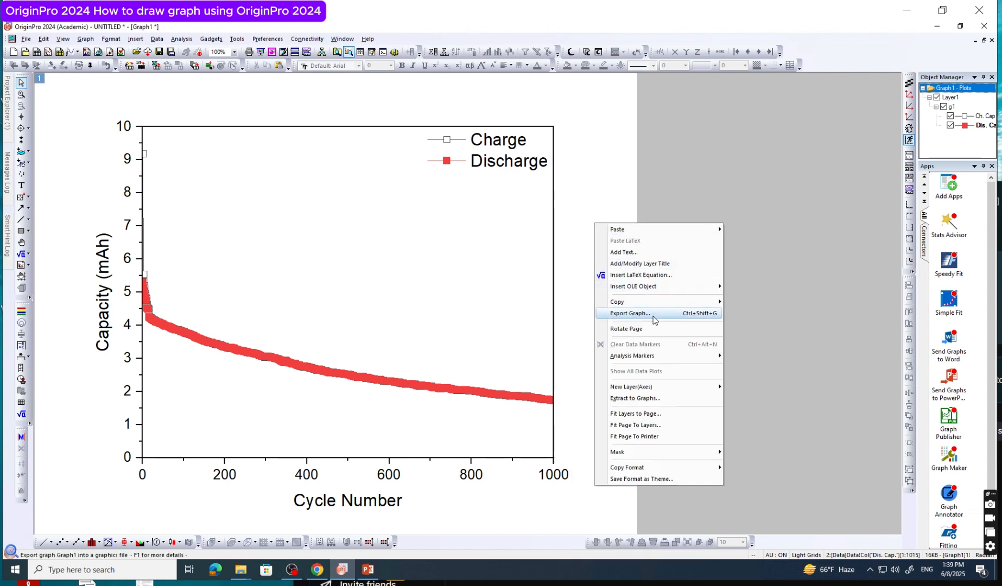
{"action": "left_click", "coordinate": [656, 313]}
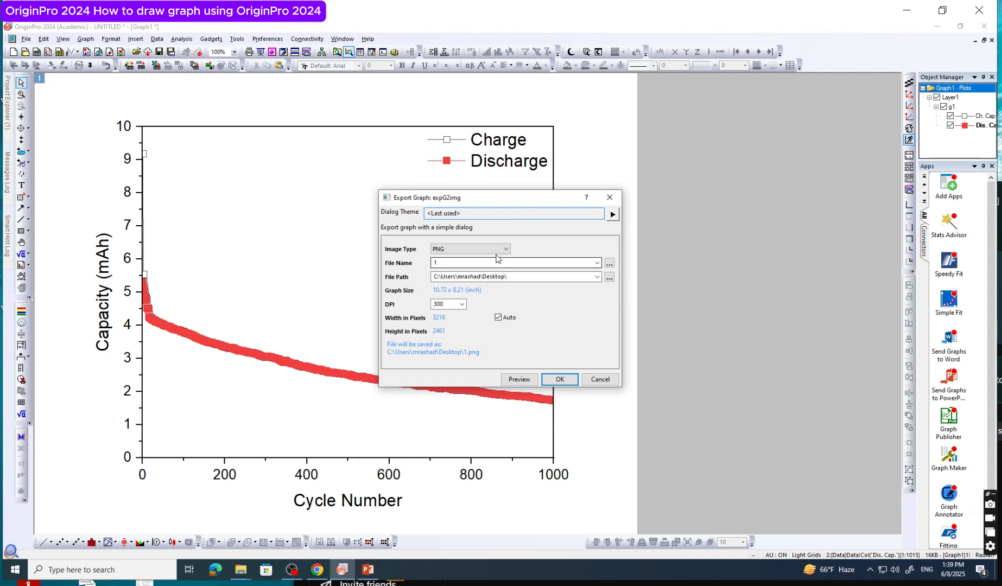
{"action": "left_click", "coordinate": [505, 249]}
{"action": "left_click", "coordinate": [505, 250]}
{"action": "left_click", "coordinate": [501, 263]}
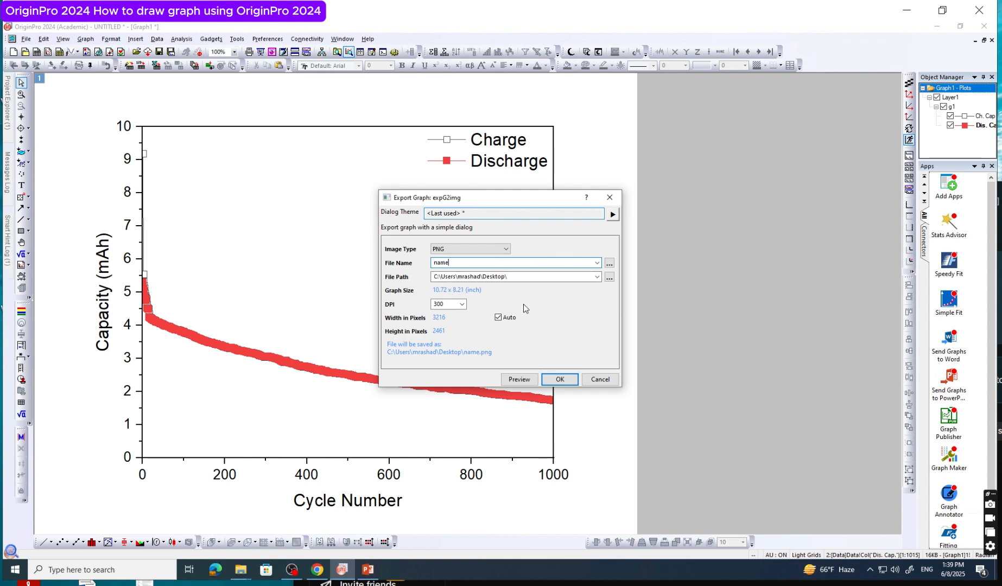
{"action": "left_click", "coordinate": [462, 304]}
{"action": "left_click", "coordinate": [462, 304]}
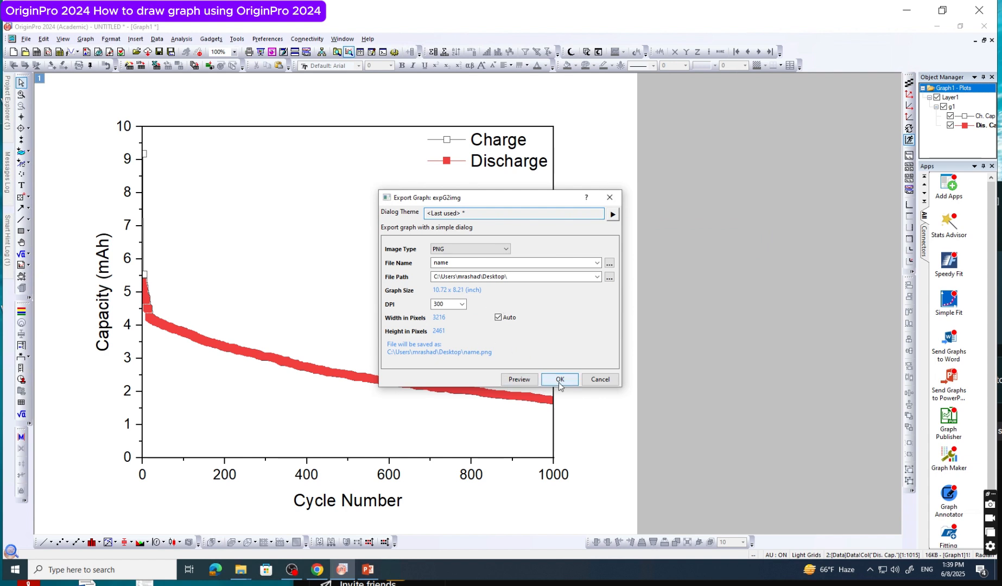
{"action": "left_click", "coordinate": [613, 383]}
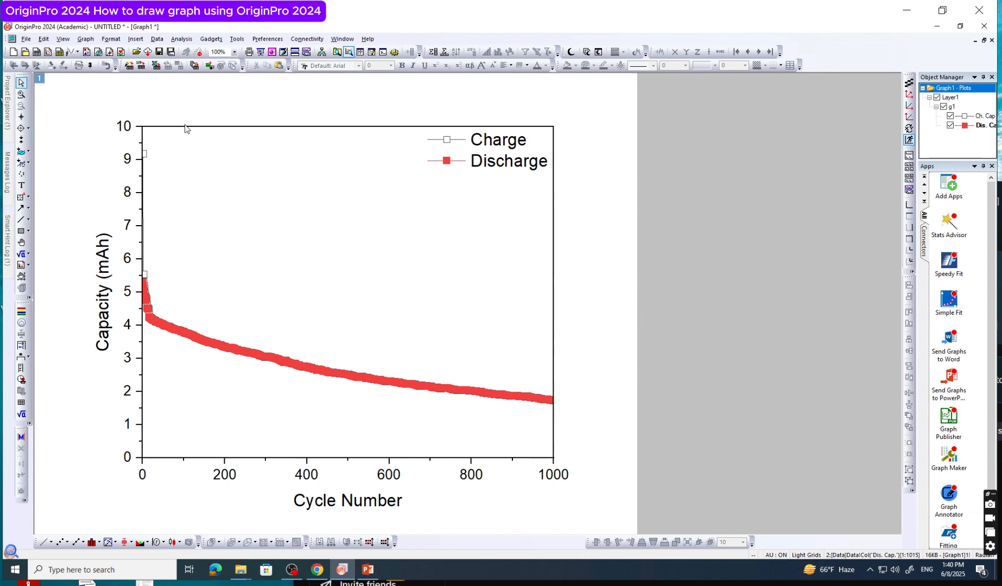
Start saving the OriginPro project and cancel the save
{"action": "left_click", "coordinate": [26, 39]}
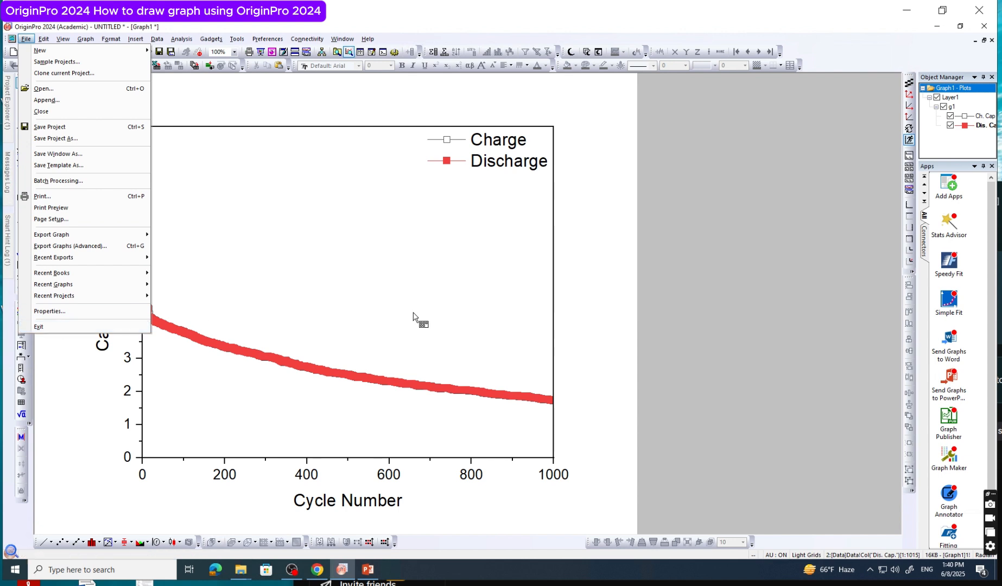
{"action": "left_click", "coordinate": [594, 287]}
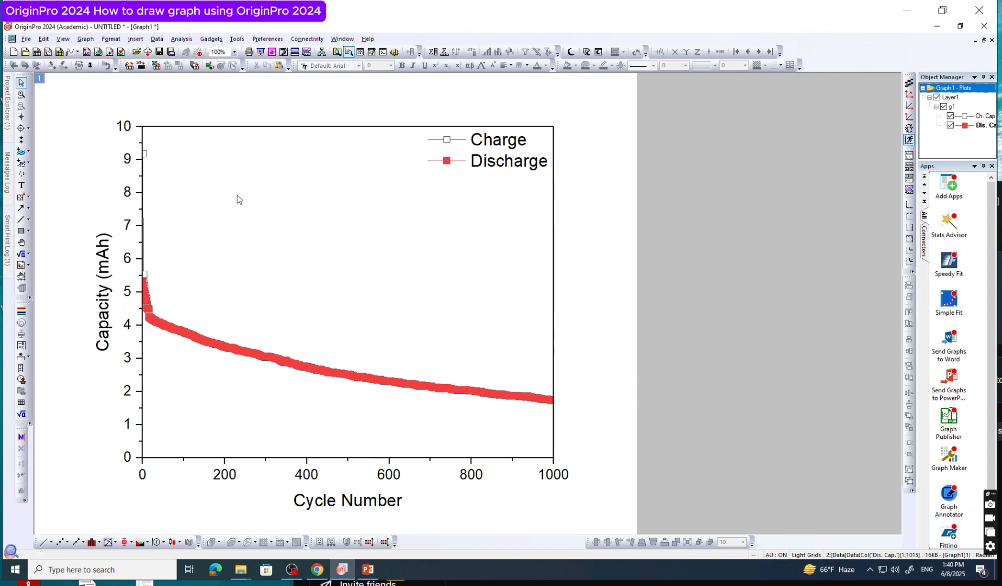
{"action": "left_click", "coordinate": [26, 40]}
{"action": "left_click", "coordinate": [49, 127]}
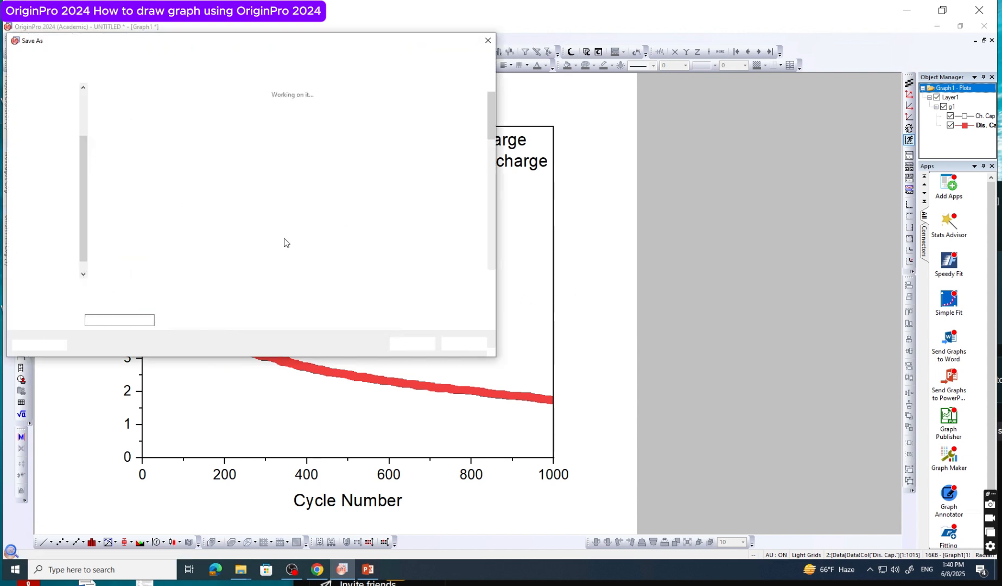
{"action": "left_click", "coordinate": [457, 344]}
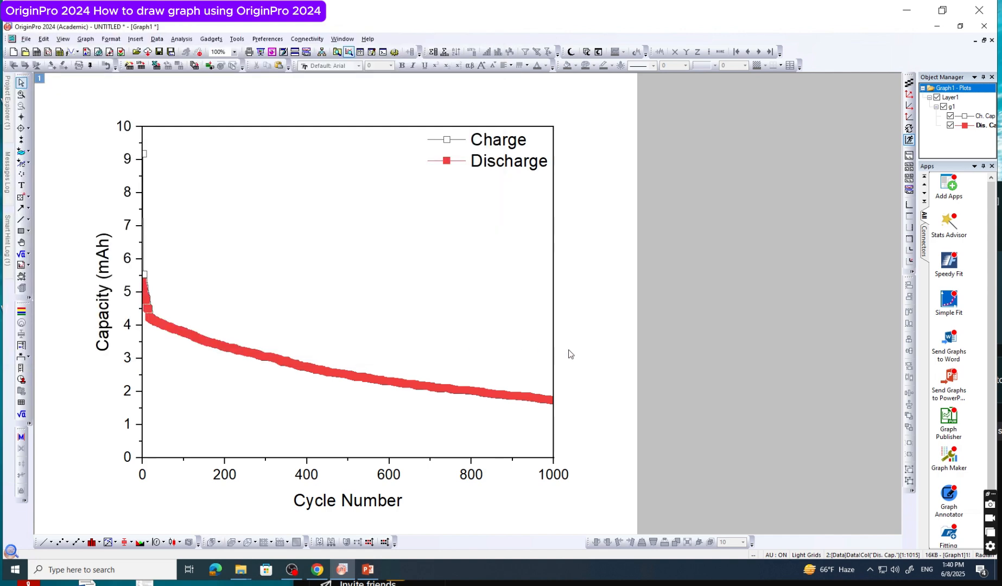